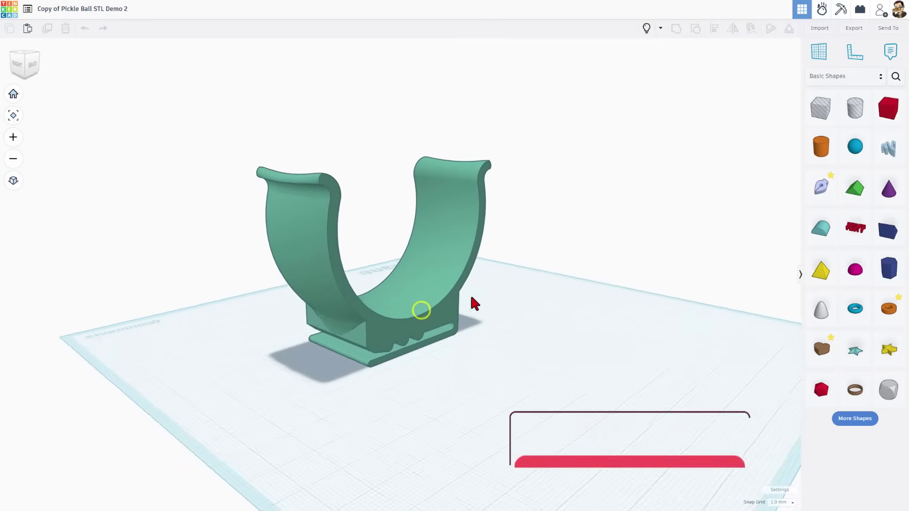
Orbit the view around the finished green pickleball holder.
mouse_move(472, 303)
right_down()
mouse_move(475, 270)
mouse_move(433, 258)
mouse_move(376, 309)
mouse_move(329, 315)
mouse_move(348, 331)
mouse_move(447, 341)
mouse_move(395, 323)
mouse_move(414, 319)
mouse_move(377, 298)
mouse_move(300, 287)
mouse_move(286, 303)
mouse_move(314, 325)
mouse_move(398, 341)
mouse_move(412, 332)
right_up()
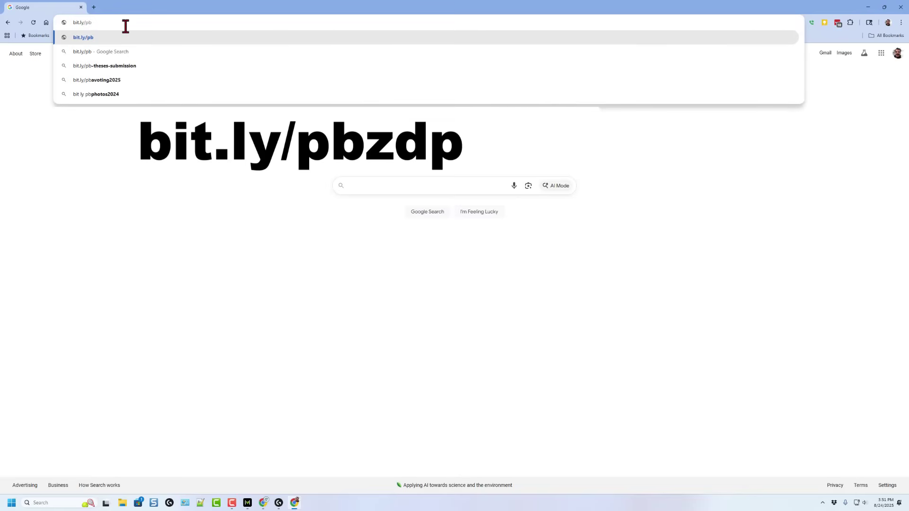
text(zdp)
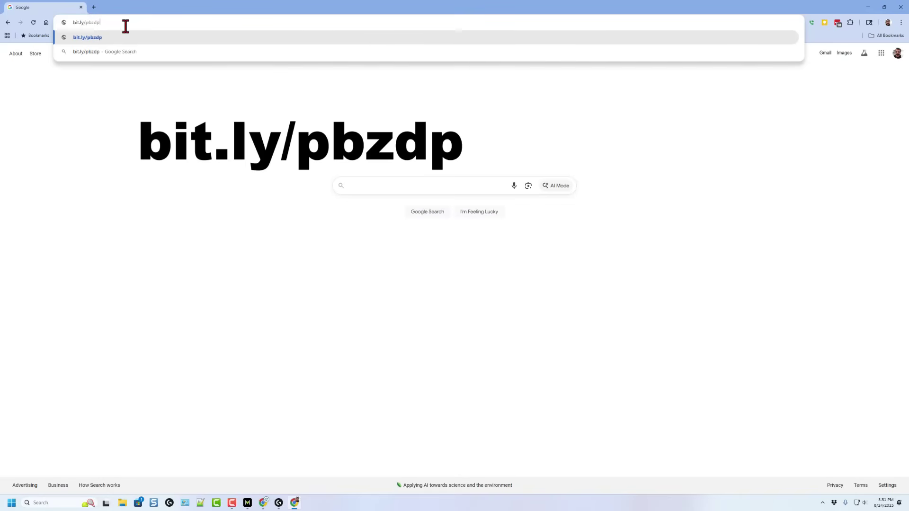
Load the bit.ly/pbzdp short link to reach the Pickle Ball STL Demo 2 page.
key(Return)
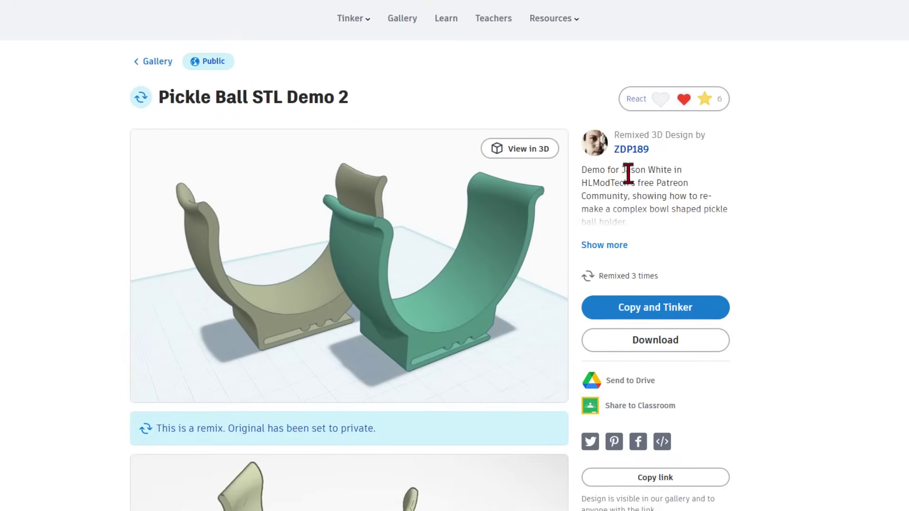
Expand the full description and give Pickle Ball STL Demo 2 an Awesome reaction.
click(607, 244)
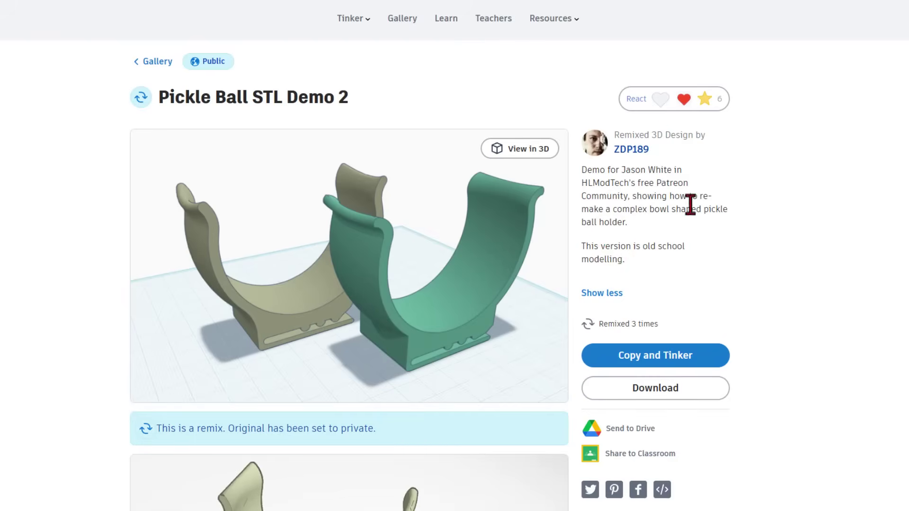
click(666, 109)
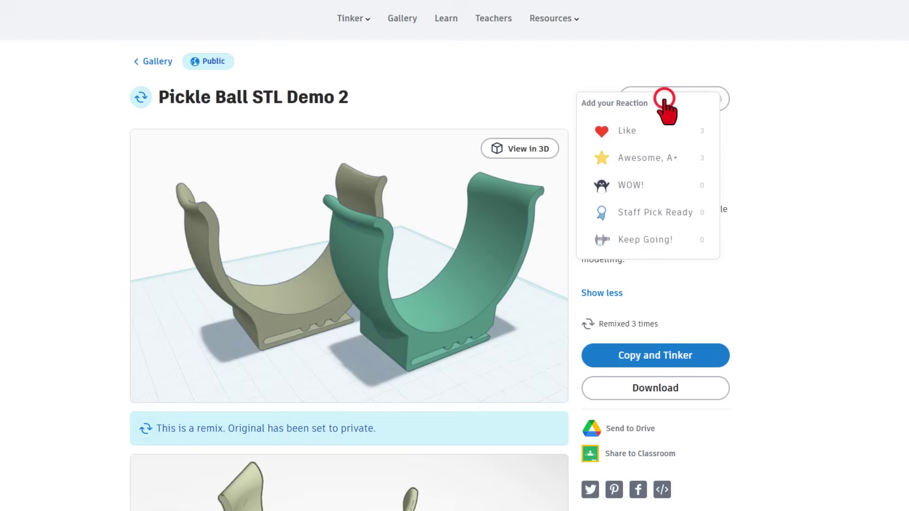
click(659, 157)
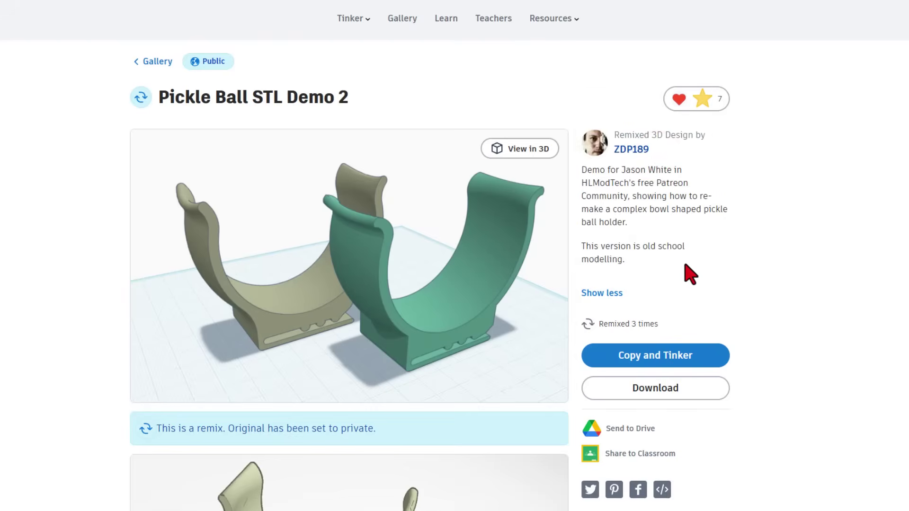
Open ZDP189's profile in a new tab and make an editable copy of the design.
right_click(632, 153)
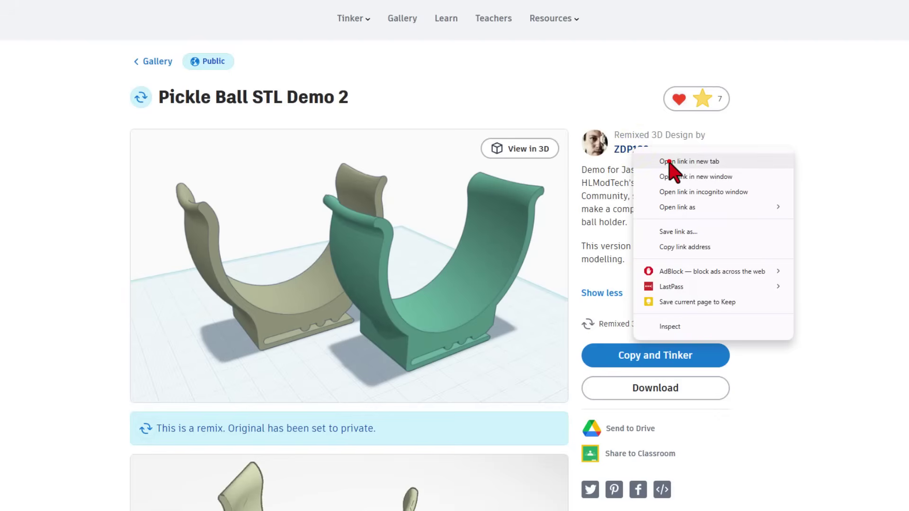
click(670, 162)
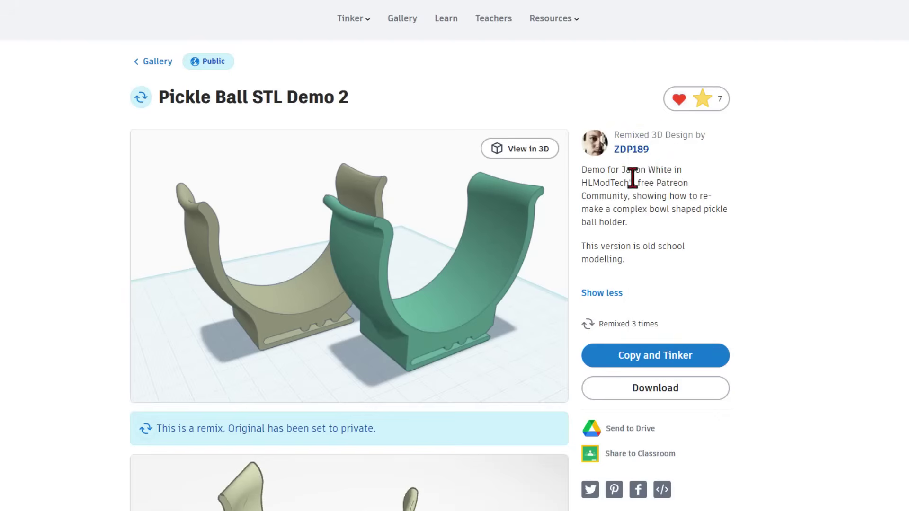
click(673, 364)
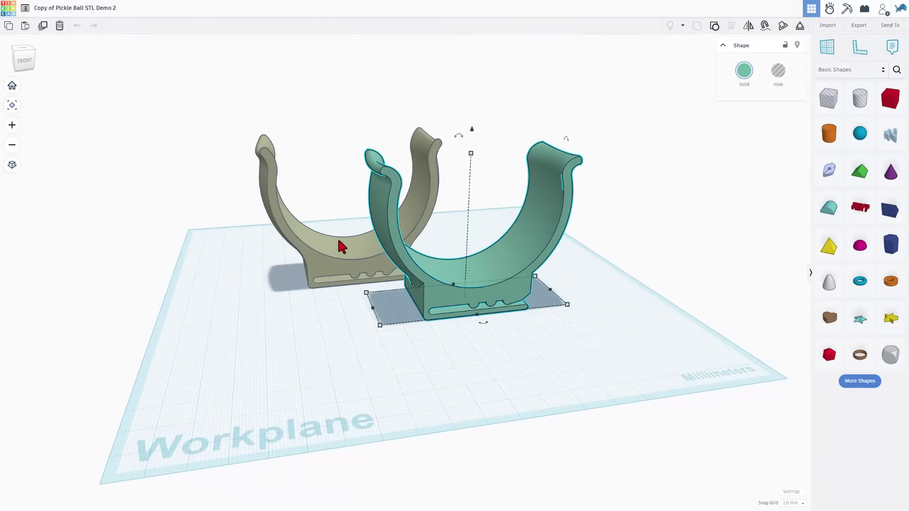
Select the tan and green holders in turn to compare them.
click(336, 243)
mouse_move(318, 183)
right_down()
mouse_move(289, 210)
mouse_move(303, 197)
right_up()
click(539, 227)
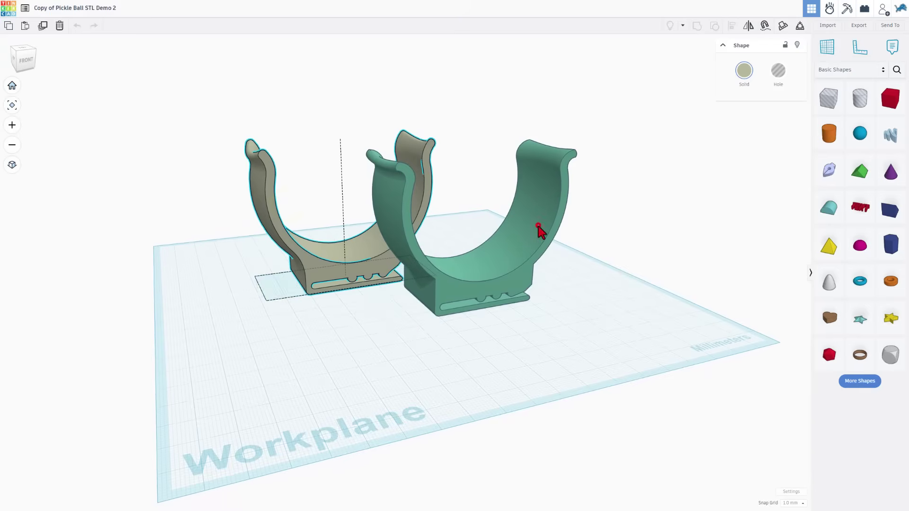
click(261, 224)
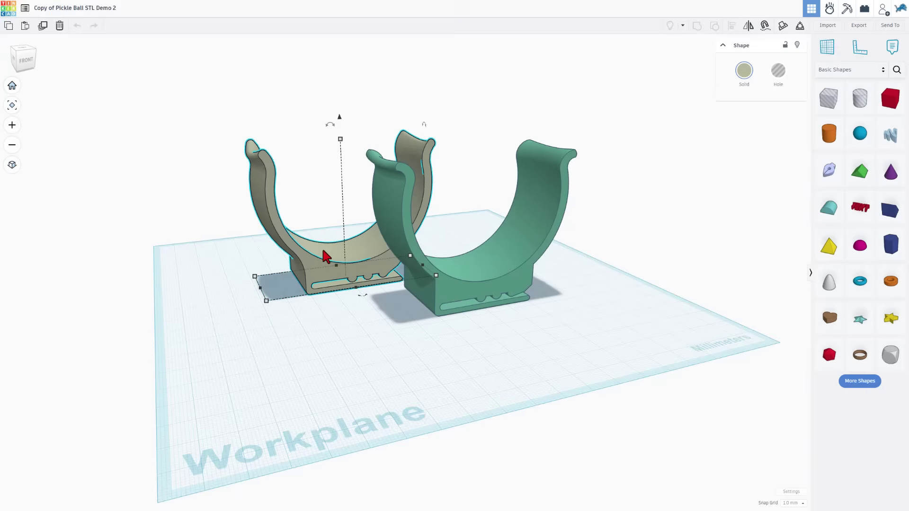
Orbit around the green holder from new angles, then leave full-screen mode.
click(513, 274)
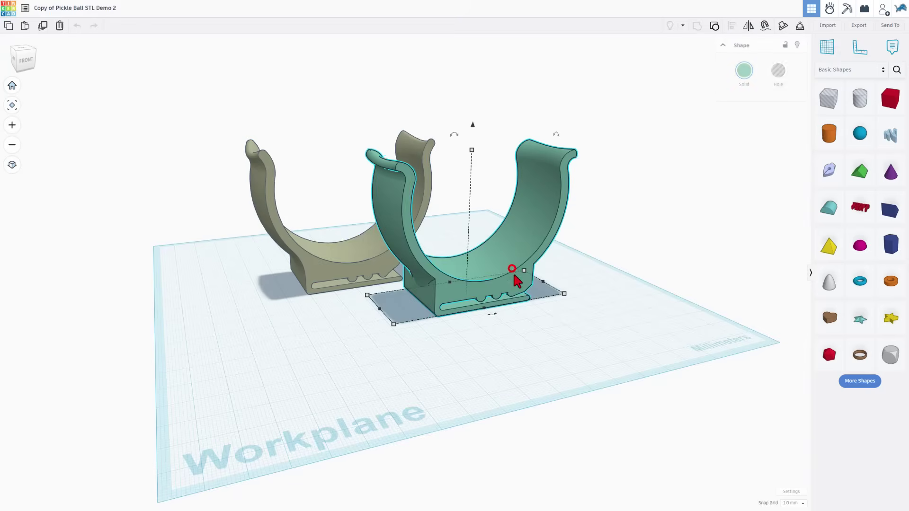
right_drag(513, 274, 499, 251)
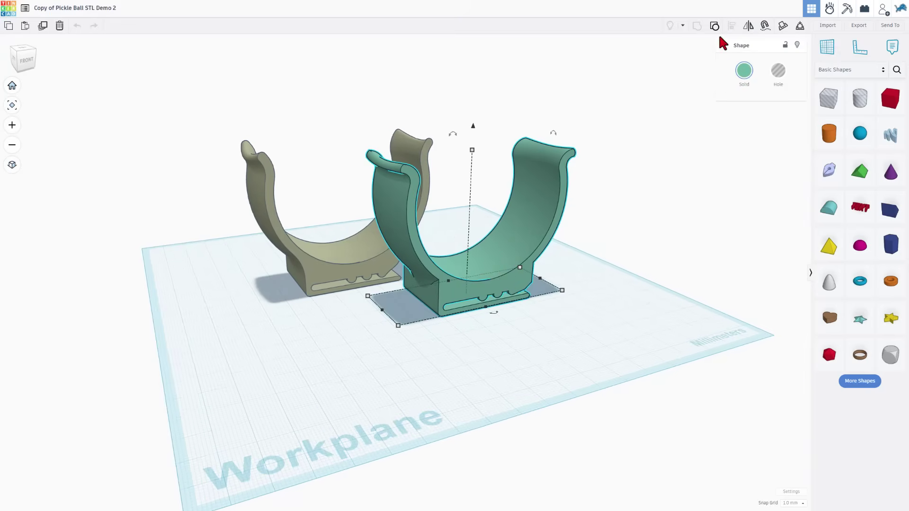
right_drag(629, 218, 603, 219)
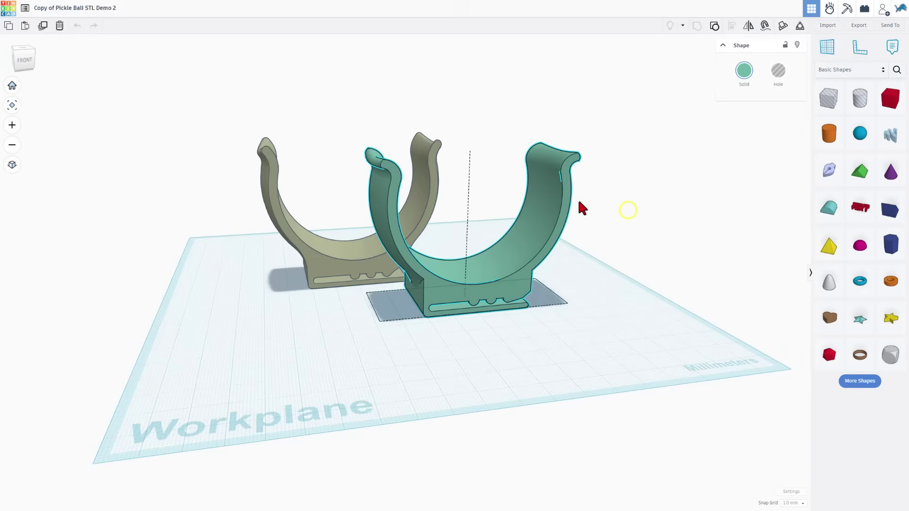
key(F11)
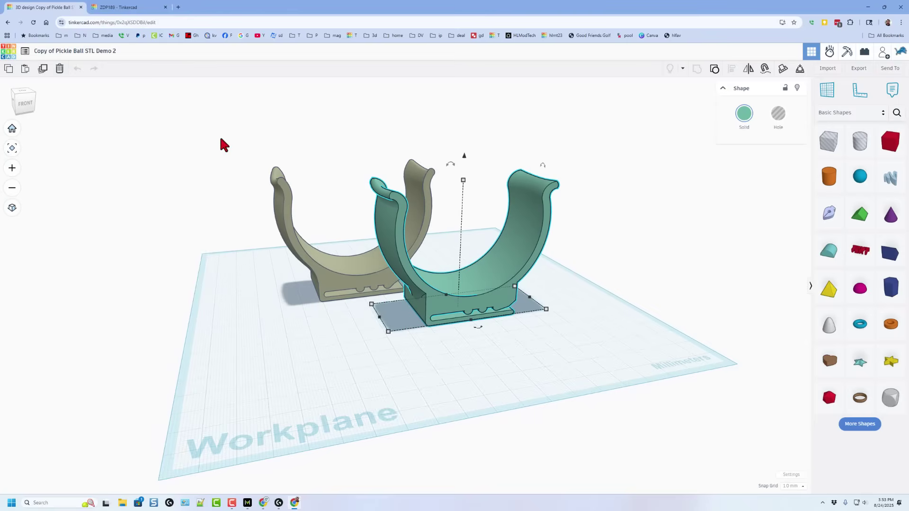
From ZDP189's profile, give Pickle Ball STL Demo an Awesome reaction and copy it.
click(136, 12)
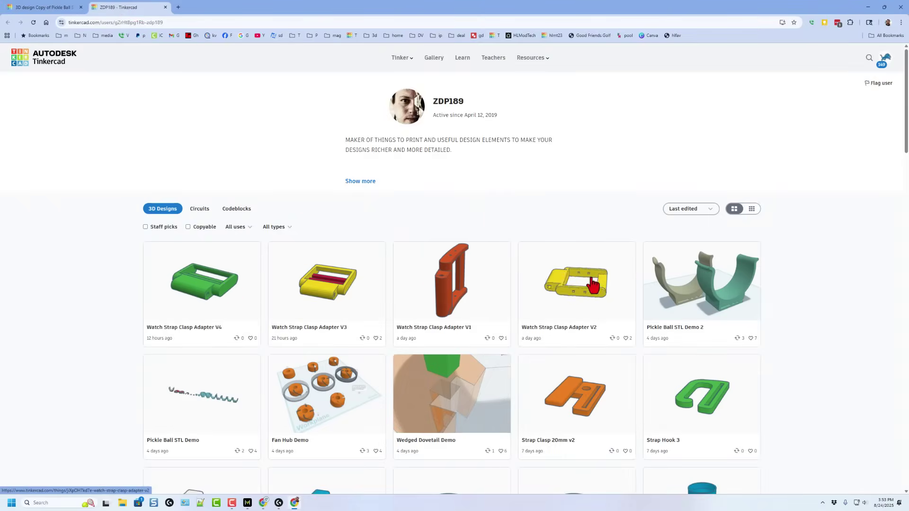
scroll(668, 284, down, 2)
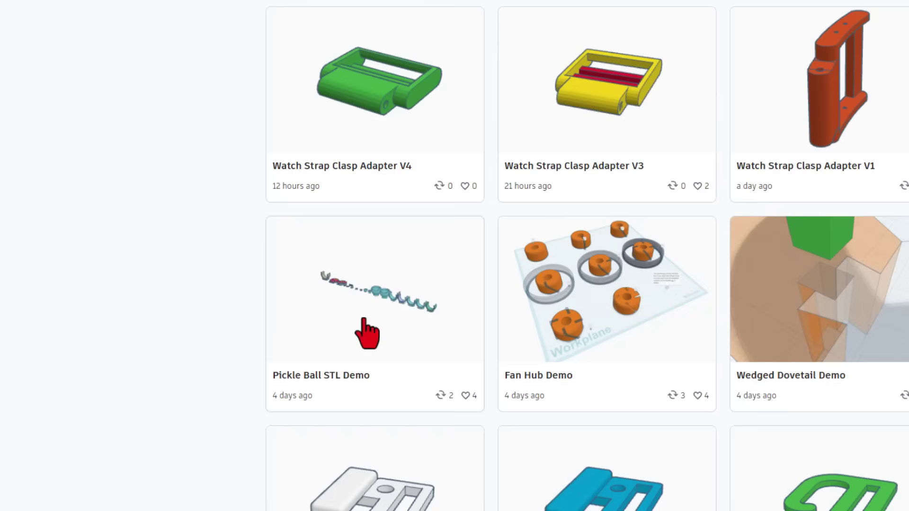
click(283, 322)
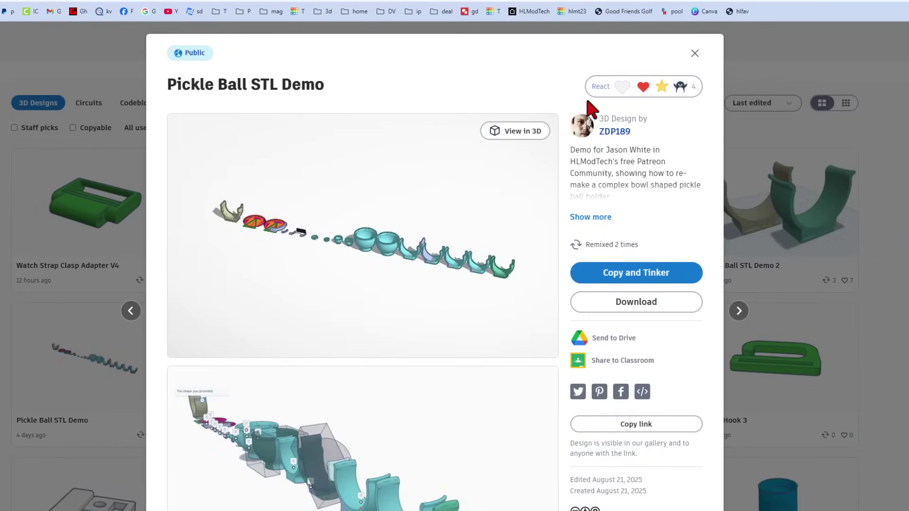
click(642, 92)
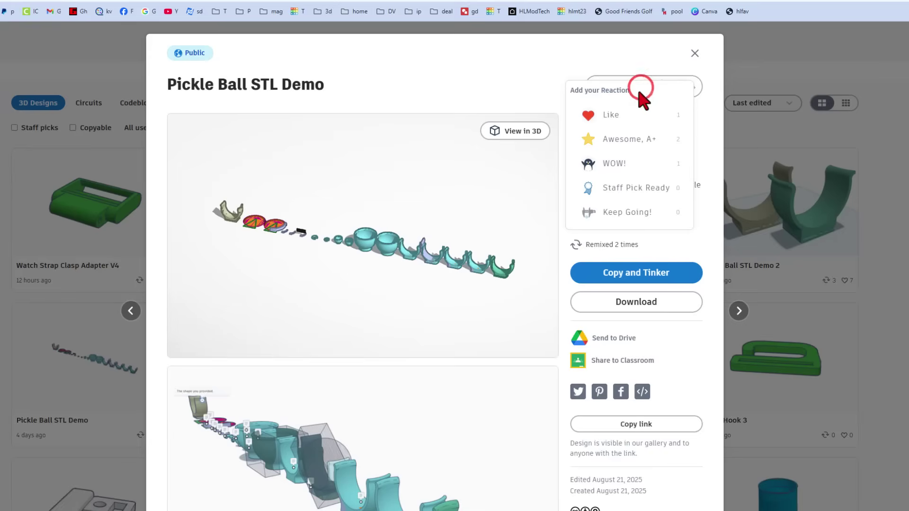
click(626, 139)
click(631, 273)
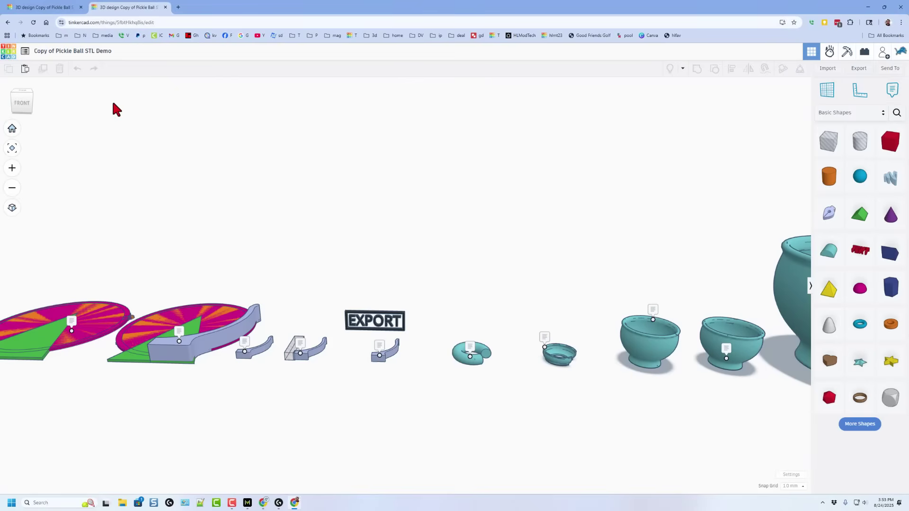
Frame all the demo's stage shapes, then read and close the note on the provided shape.
click(13, 129)
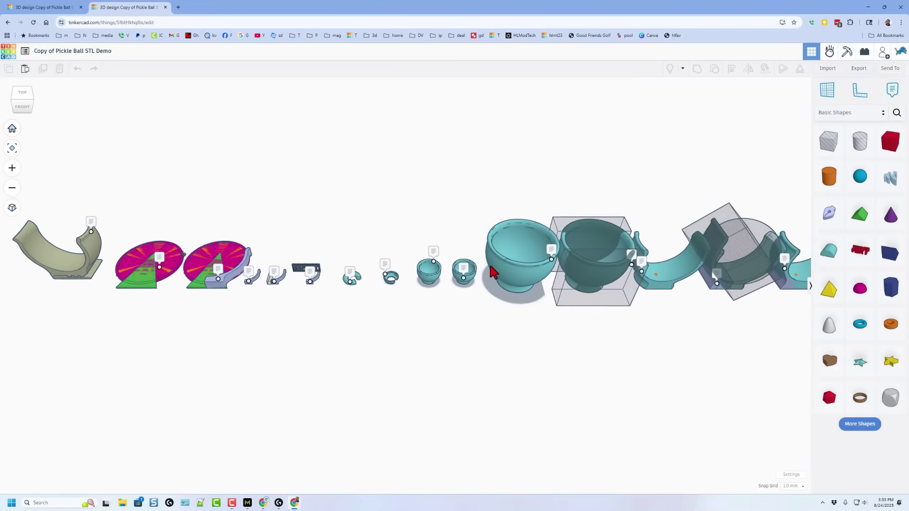
right_drag(160, 223, 131, 238)
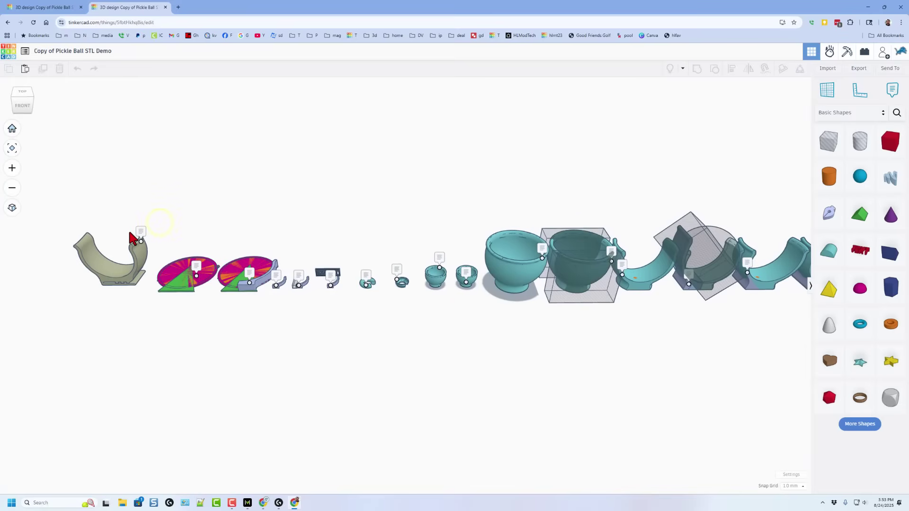
click(141, 234)
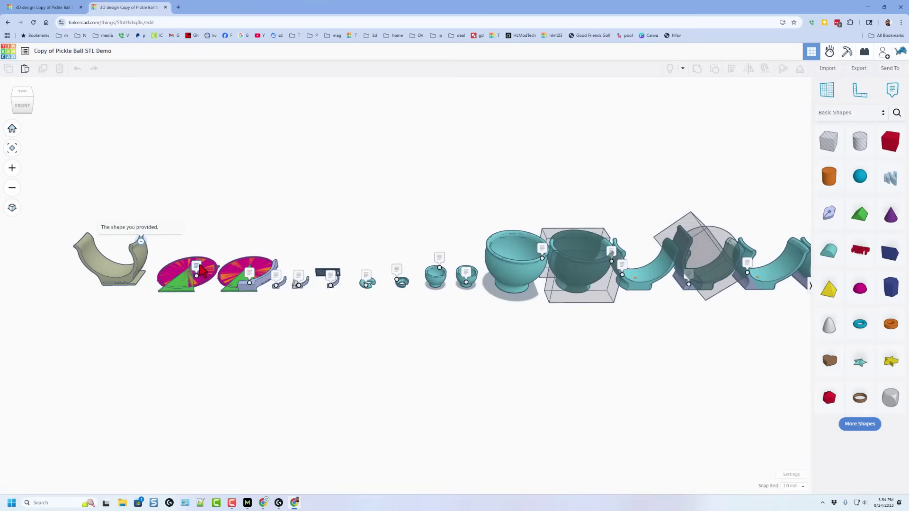
click(198, 265)
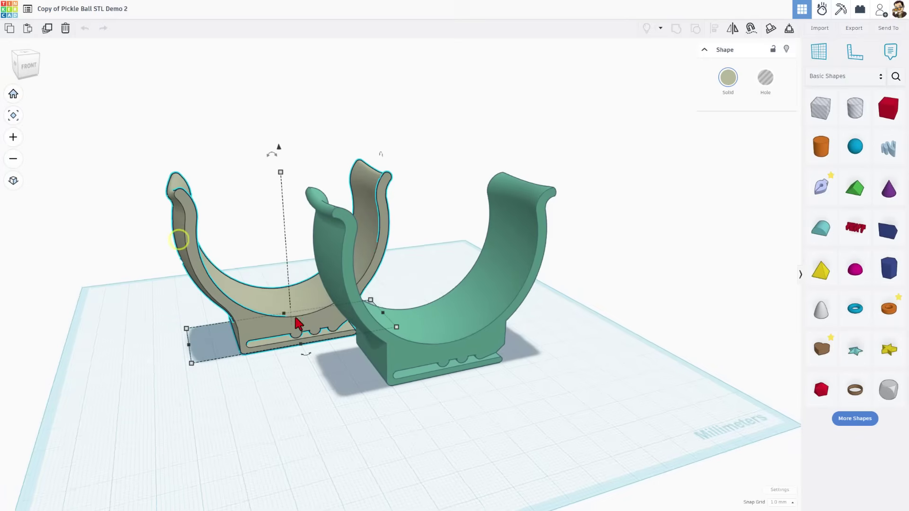
Delete the tan holder and select the green holder.
key(ctrl+d)
click(371, 359)
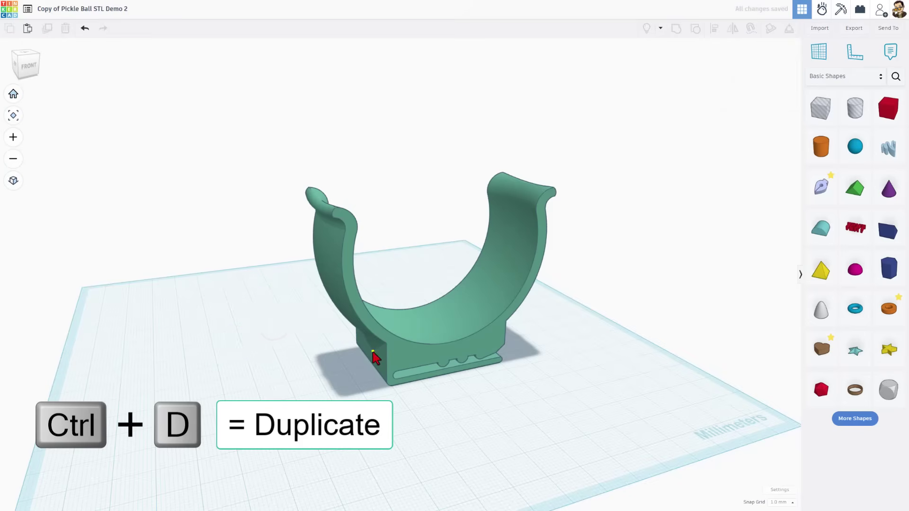
click(469, 371)
right_drag(493, 357, 487, 344)
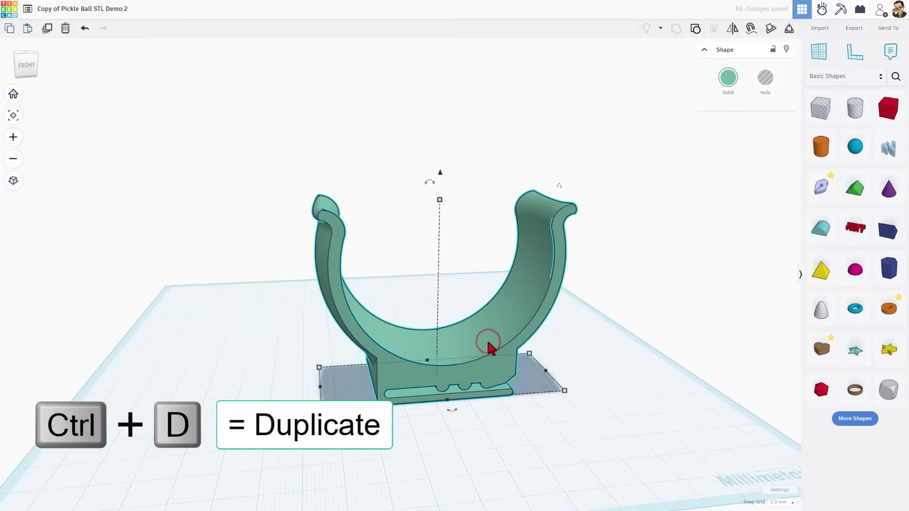
Duplicate the green holder and place the copy to the left of the original.
key(ctrl+d)
drag(488, 346, 240, 279)
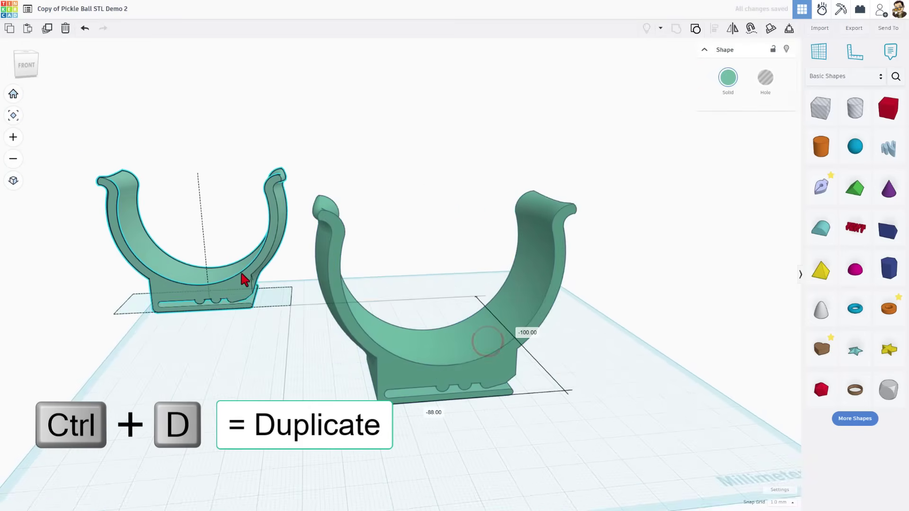
click(320, 431)
right_drag(433, 273, 529, 229)
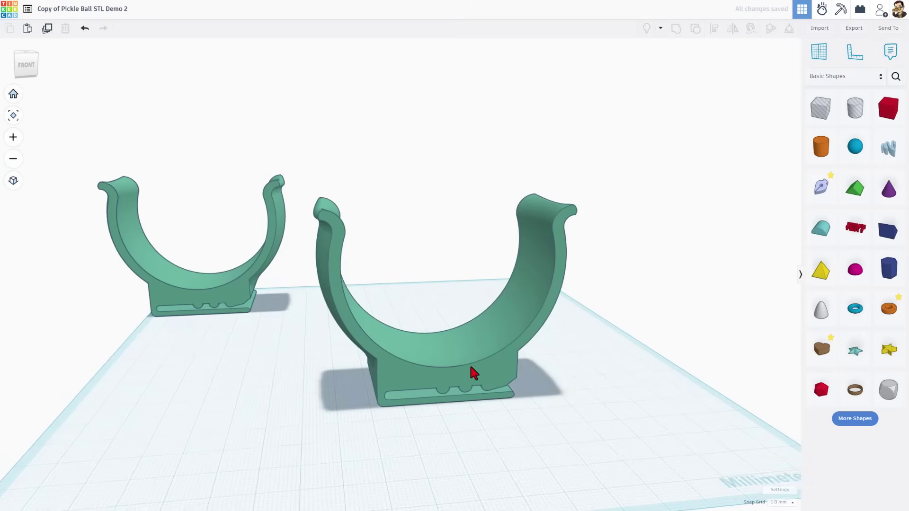
mouse_move(517, 391)
right_down()
mouse_move(538, 380)
mouse_move(499, 389)
right_up()
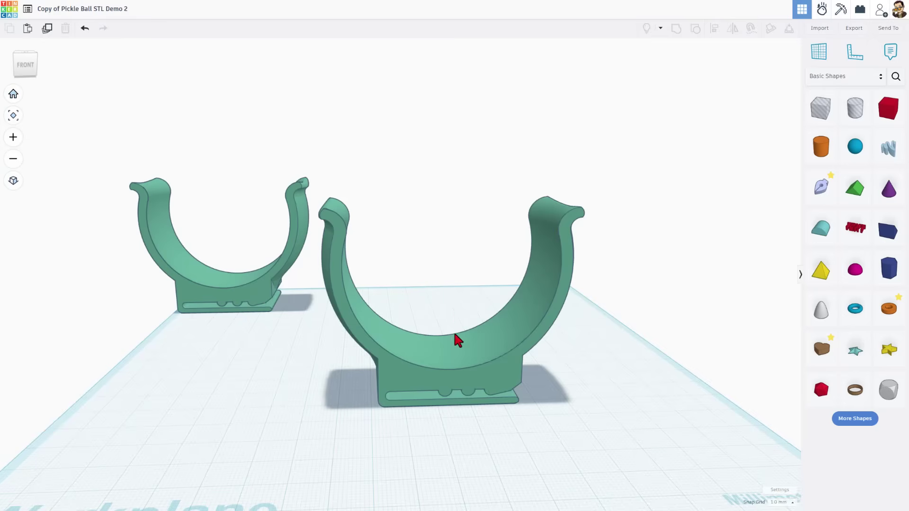
Place a hole box beside the front bracket and set its length using the bracket's measurements.
click(523, 434)
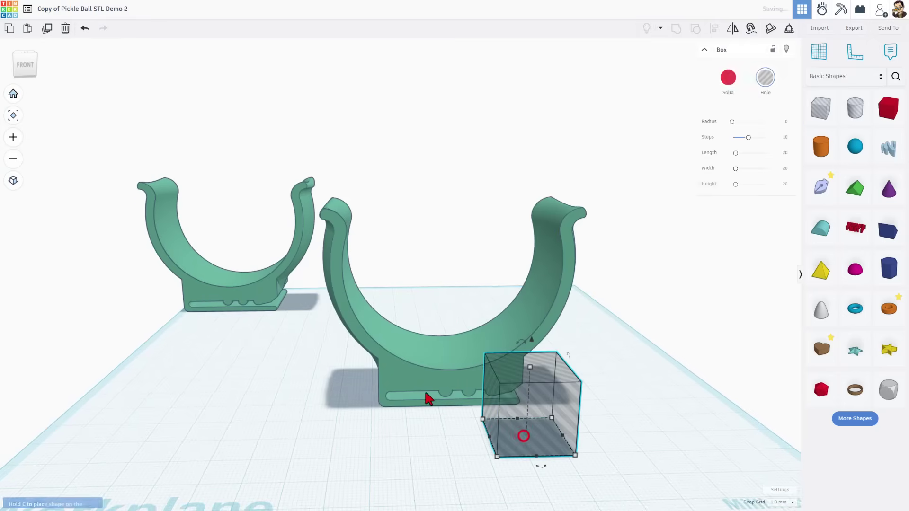
click(419, 382)
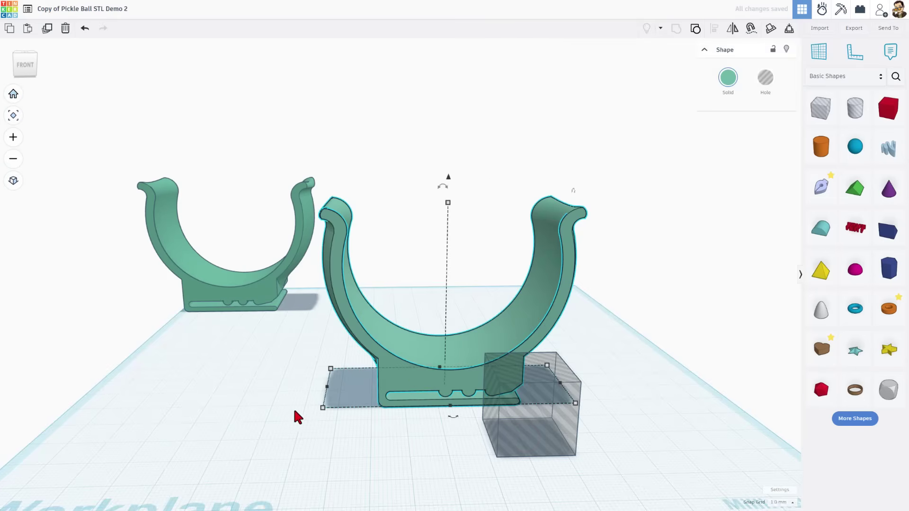
click(320, 410)
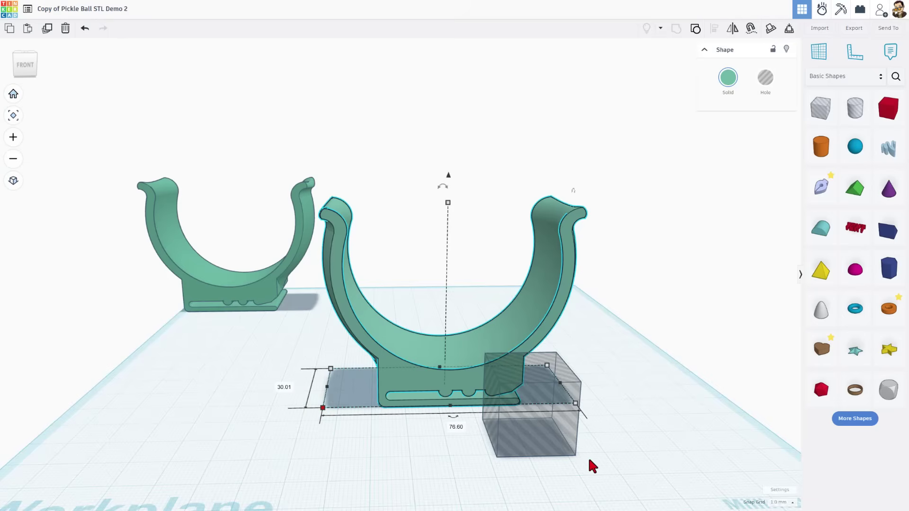
click(525, 439)
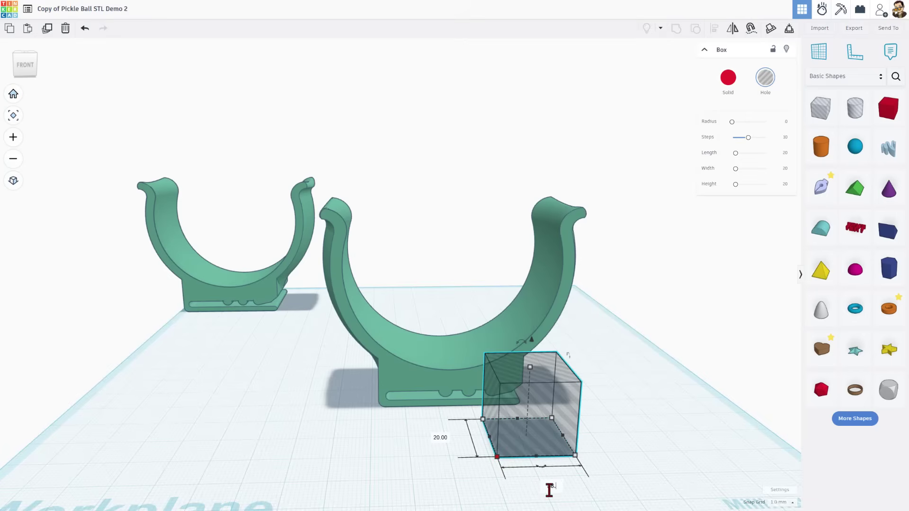
key(Return)
Stretch the hole box back into the bracket and above it, then align the two.
mouse_move(526, 508)
right_down()
mouse_move(608, 470)
mouse_move(529, 436)
right_up()
mouse_move(491, 421)
mouse_down()
mouse_move(482, 345)
mouse_move(545, 197)
mouse_up()
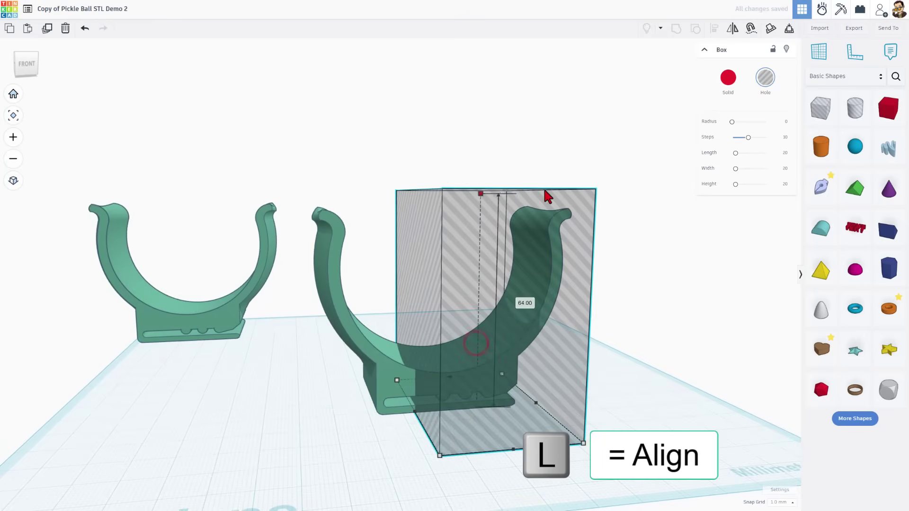
click(689, 171)
drag(609, 160, 500, 310)
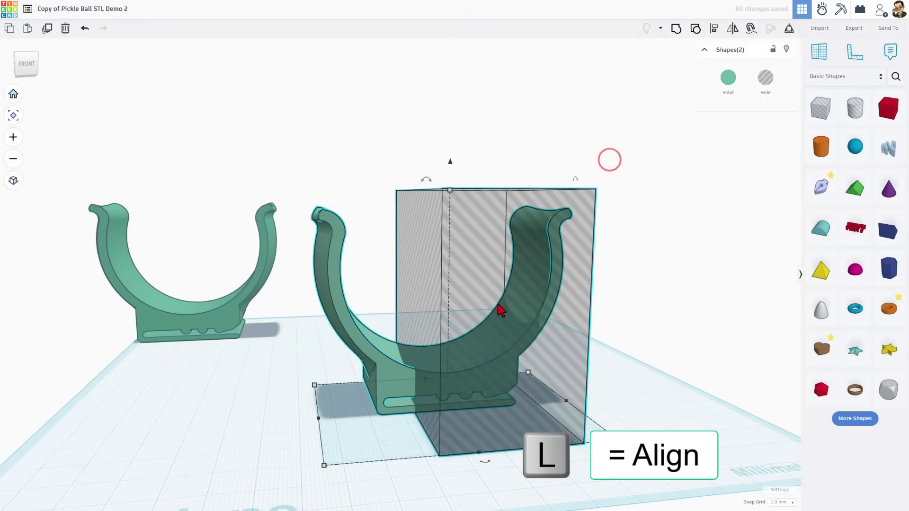
right_drag(481, 332, 393, 340)
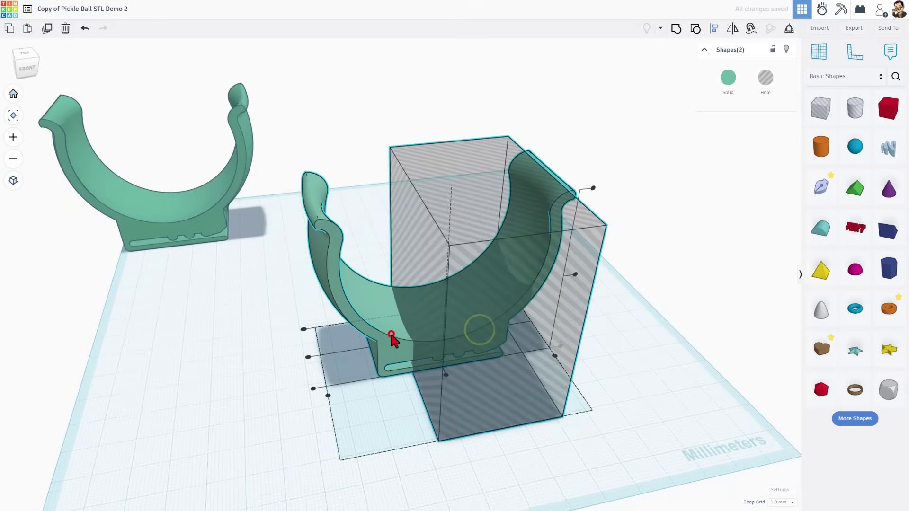
click(555, 355)
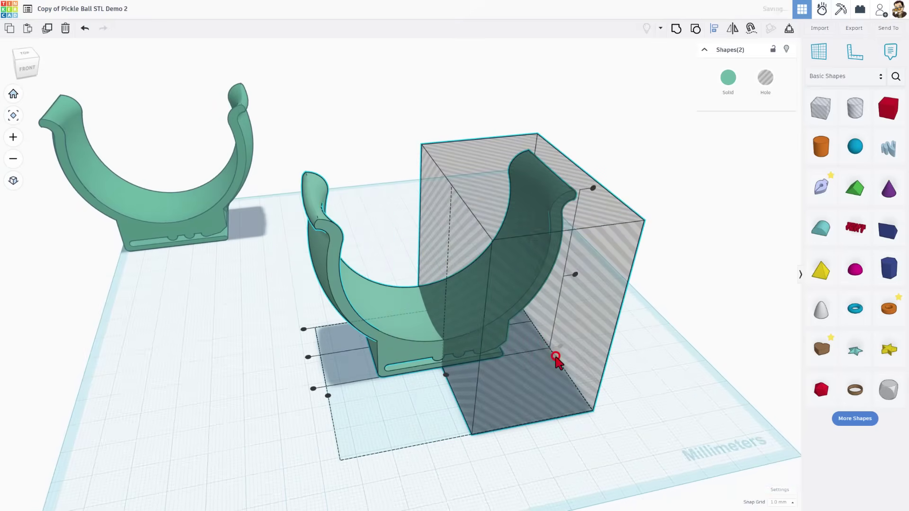
Align the hole box with the bracket along a second direction.
click(308, 357)
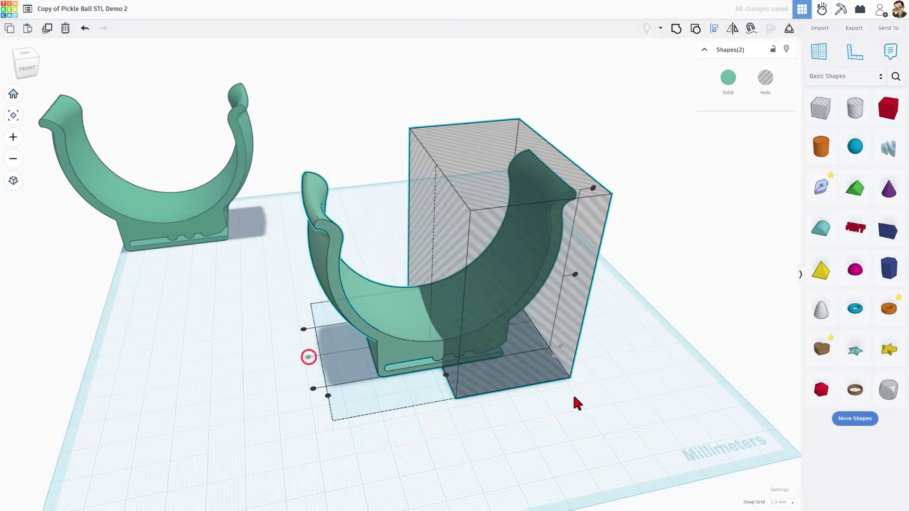
click(597, 390)
right_drag(602, 377, 647, 335)
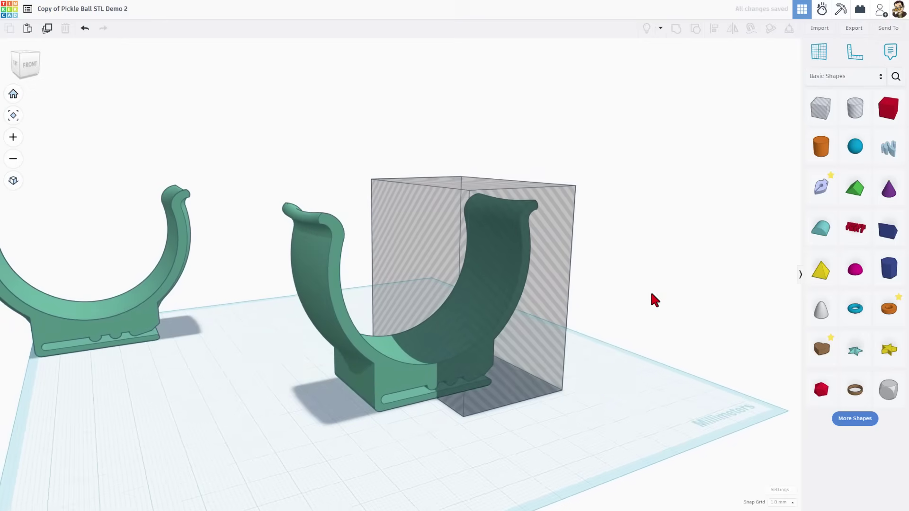
Group the bracket with the hole box, leaving a single curved arm.
drag(653, 299, 454, 449)
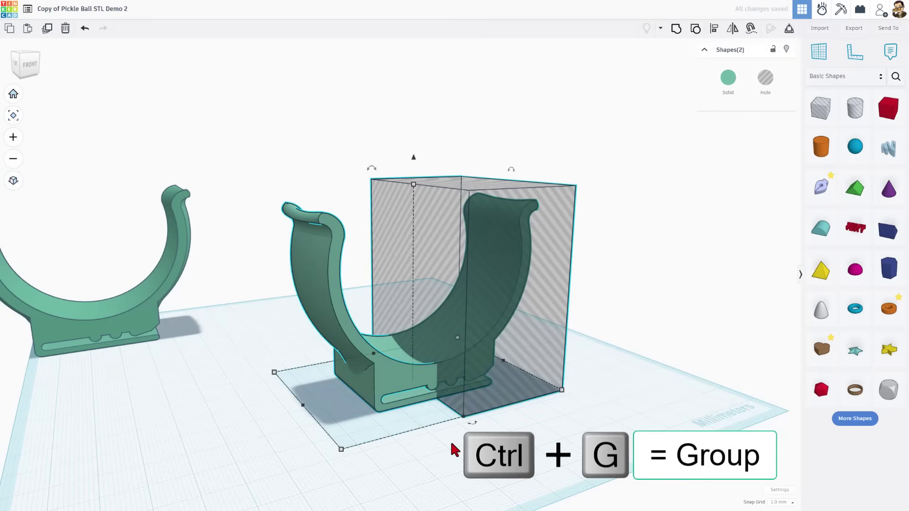
key(ctrl+g)
right_drag(452, 439, 282, 257)
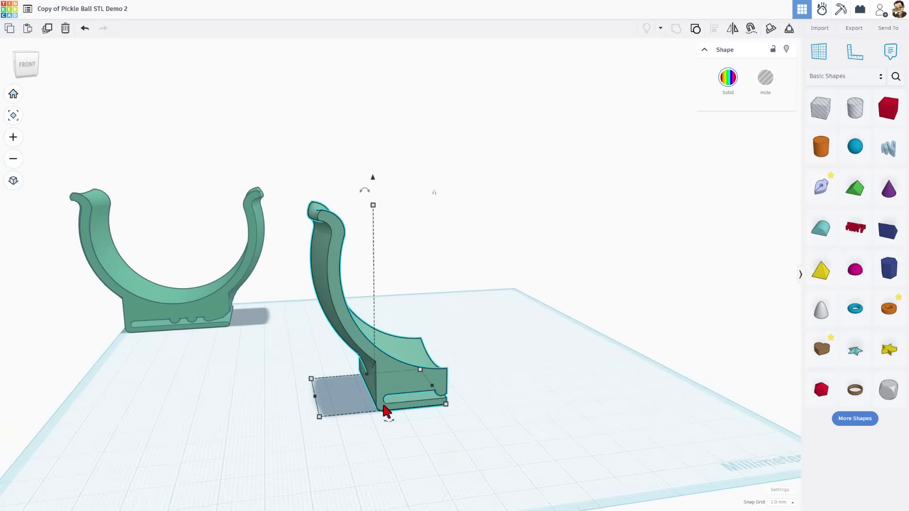
key(m)
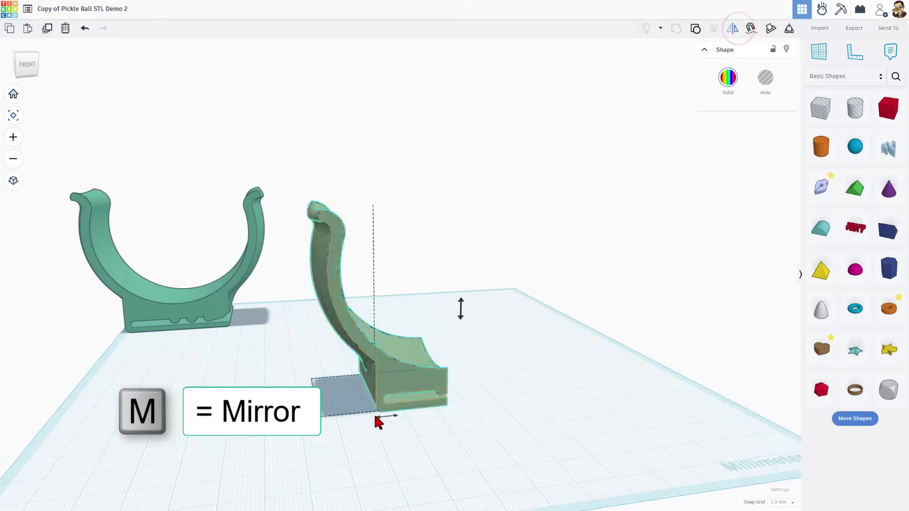
Flip the half bracket to its mirror image.
click(388, 418)
click(431, 421)
click(384, 382)
Rotate the half bracket a quarter turn (-90°).
right_drag(443, 376, 521, 200)
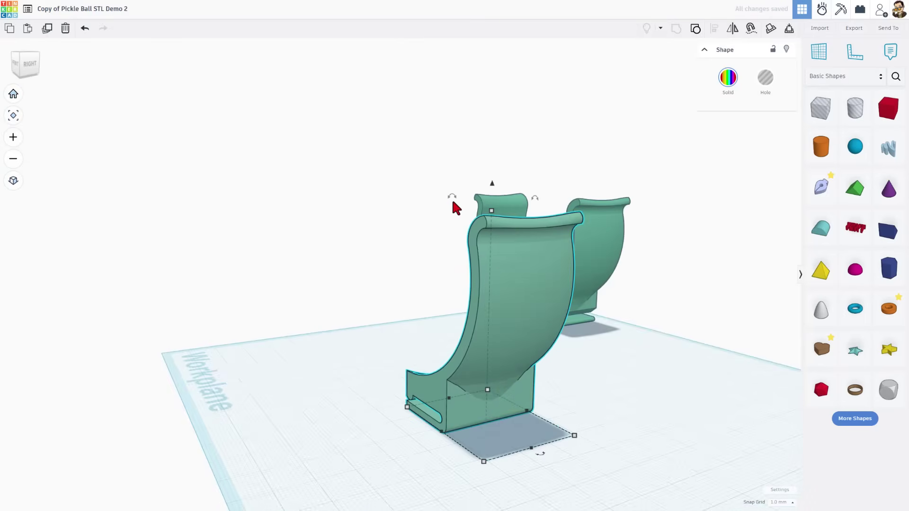
mouse_move(452, 200)
mouse_down()
mouse_move(483, 213)
mouse_move(519, 289)
mouse_move(499, 315)
mouse_up()
right_drag(499, 315, 484, 344)
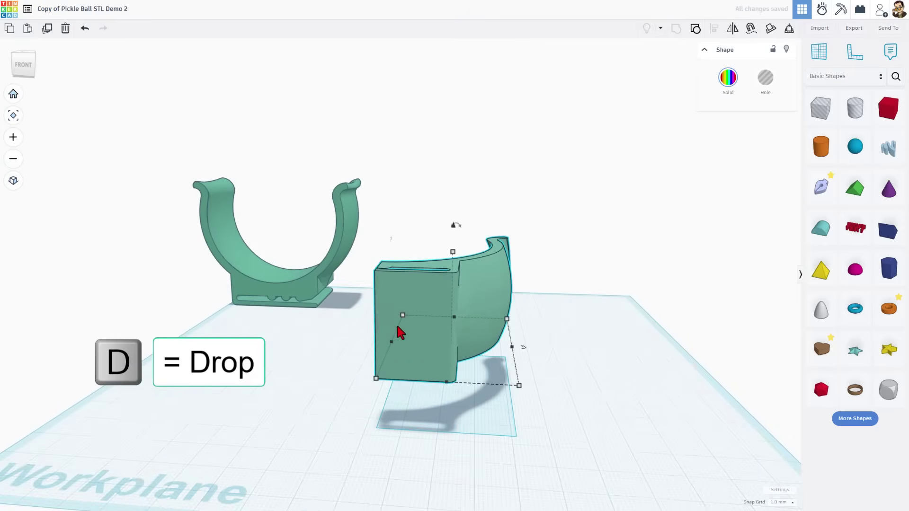
right_drag(418, 329, 377, 315)
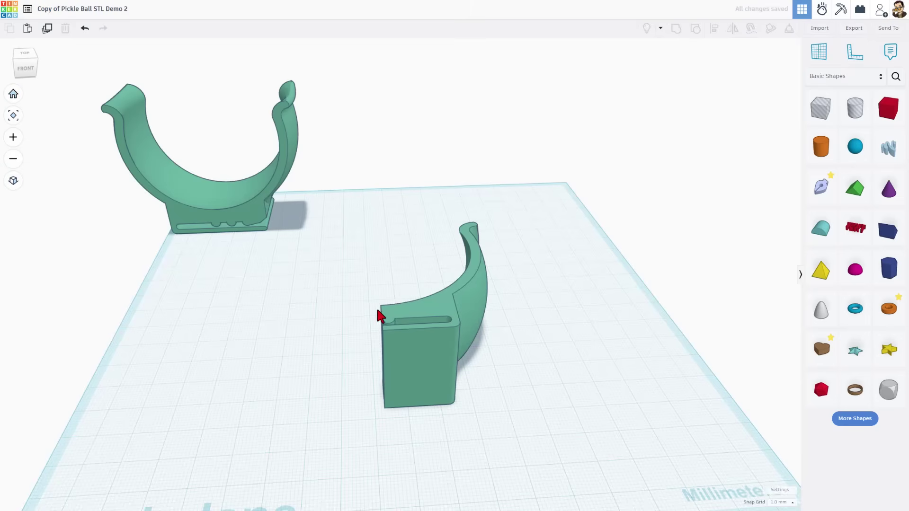
Place a new Sketch shape on the workplane and finish the empty sketch.
click(826, 199)
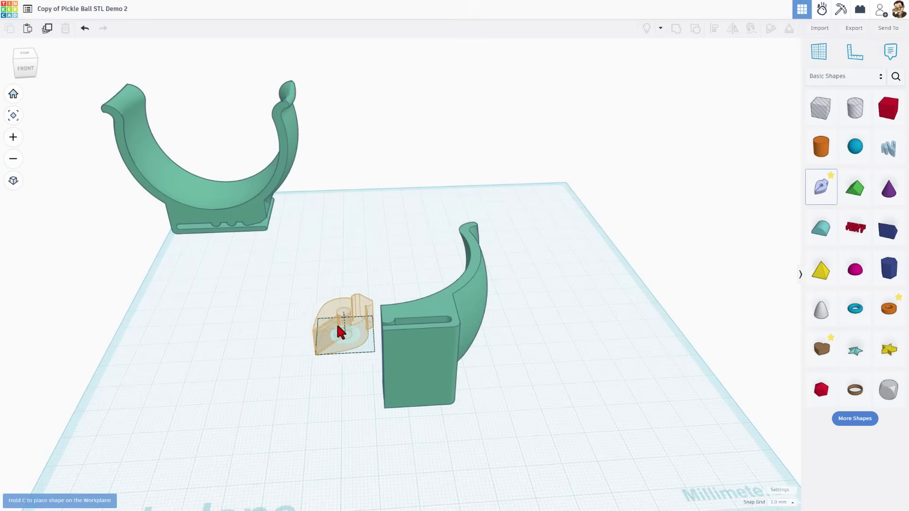
click(337, 321)
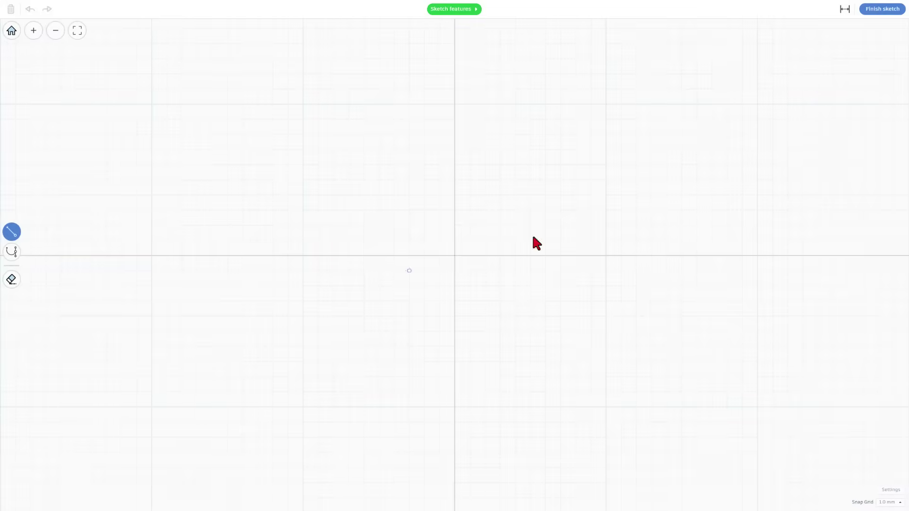
click(879, 19)
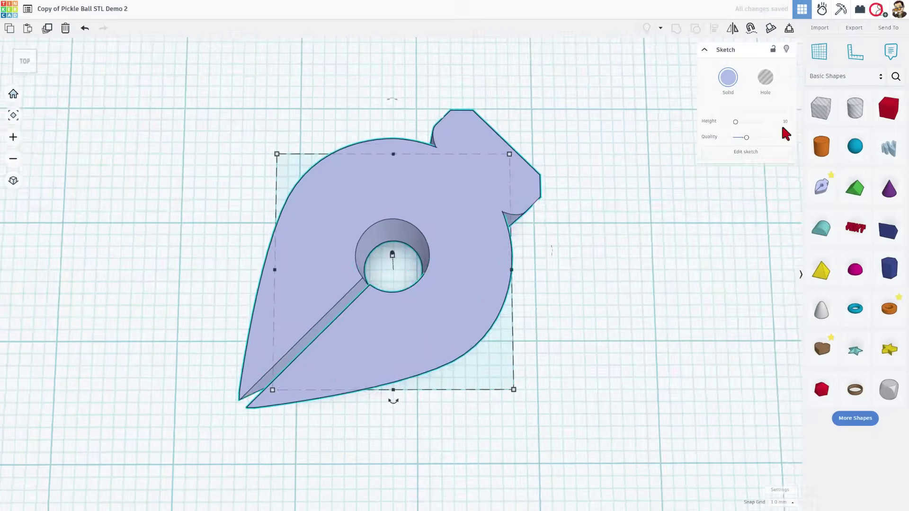
Move the new sketch part behind the half bracket's base.
drag(445, 395, 426, 396)
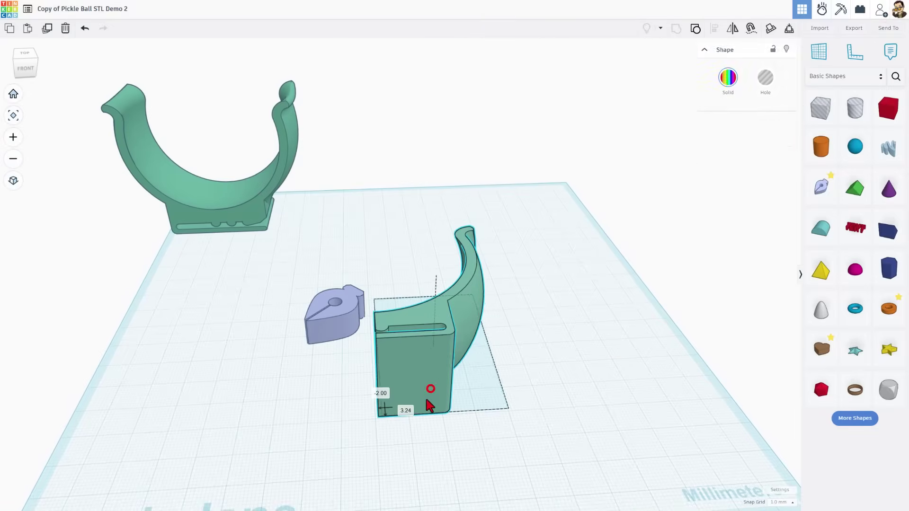
click(377, 446)
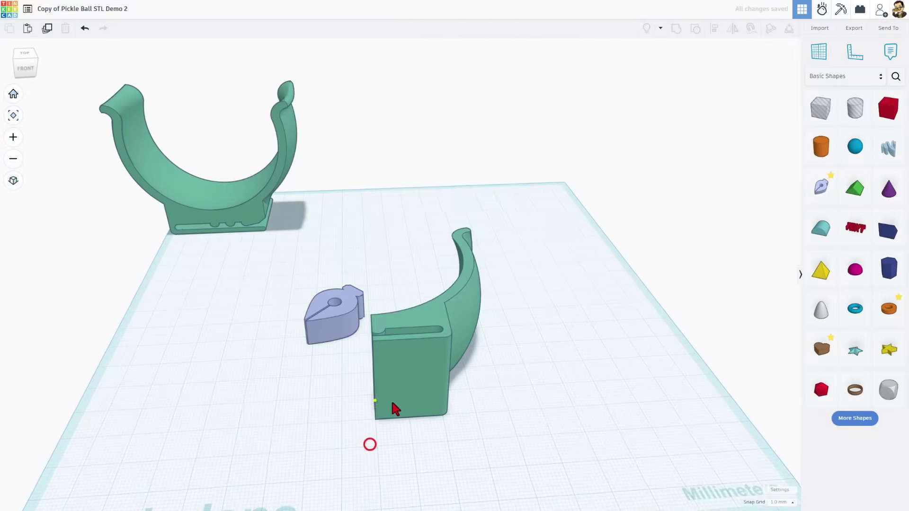
mouse_move(391, 405)
right_down()
mouse_move(431, 425)
mouse_move(301, 284)
right_up()
mouse_move(341, 280)
mouse_down()
mouse_move(420, 378)
mouse_move(388, 371)
mouse_up()
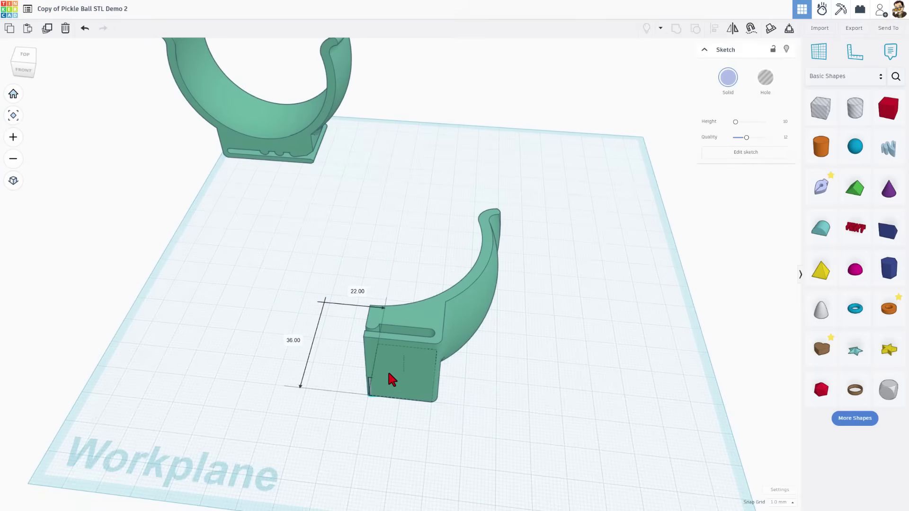
right_drag(387, 369, 547, 441)
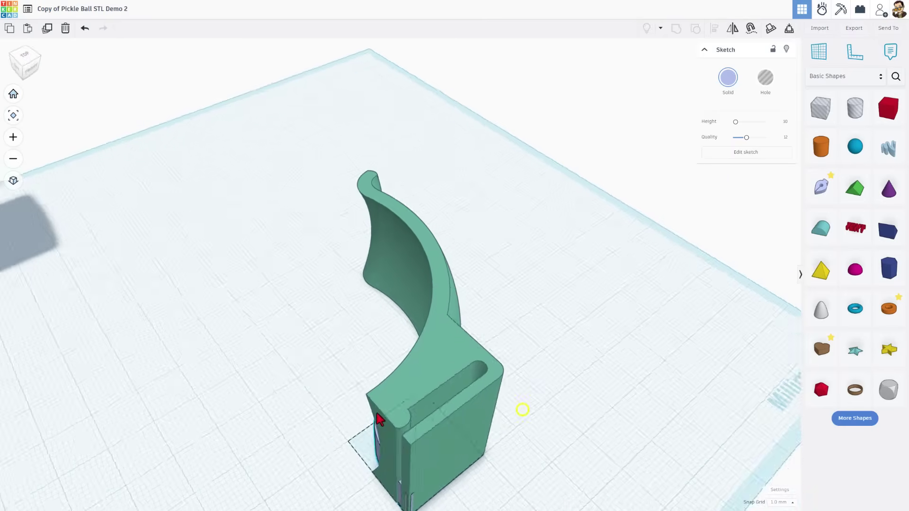
right_drag(377, 420, 353, 389)
click(292, 395)
mouse_move(235, 413)
right_down()
mouse_move(458, 329)
mouse_move(564, 327)
right_up()
Edit the sketch with 0.1 mm snap grid and draw an 11.50 mm vertical base edge.
double_click(534, 328)
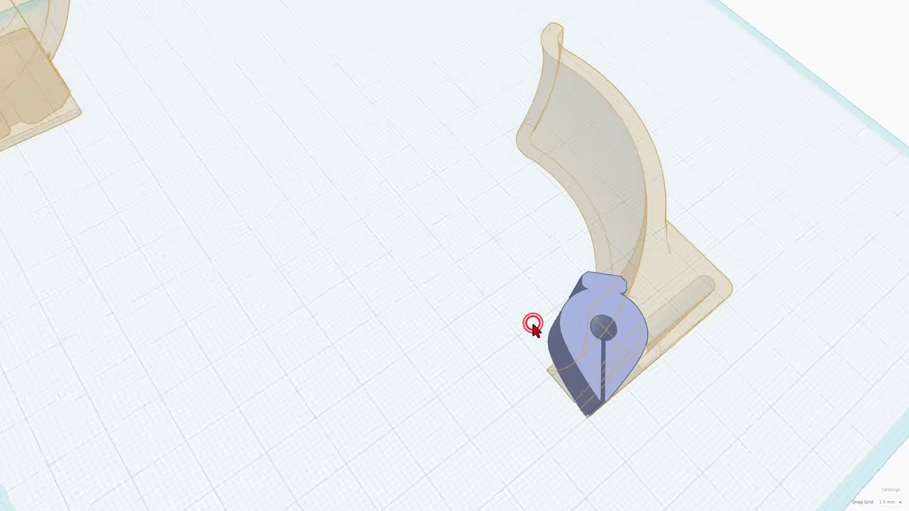
scroll(498, 341, down, 3)
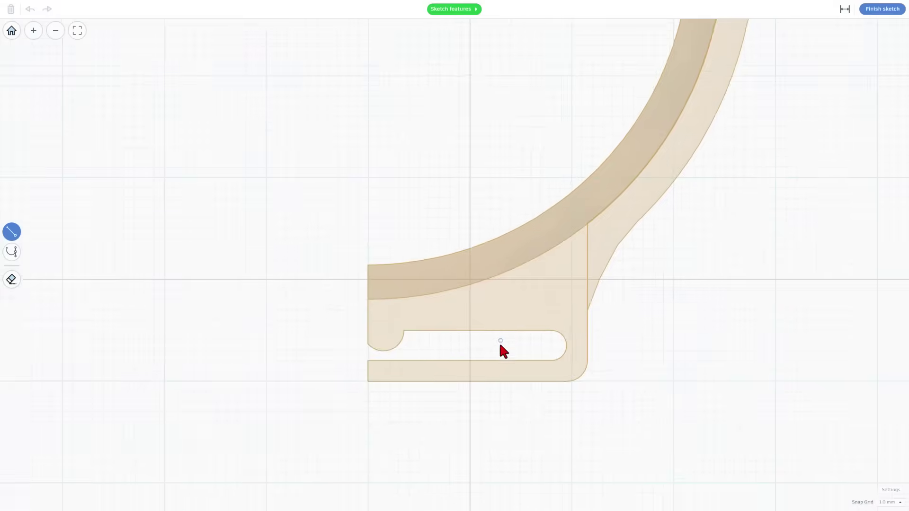
scroll(499, 365, down, 2)
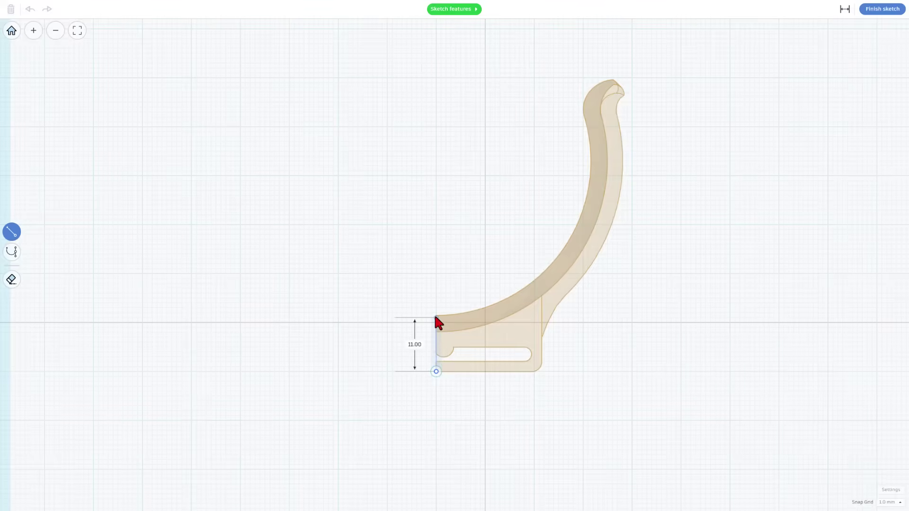
scroll(438, 316, up, 1)
scroll(342, 359, up, 3)
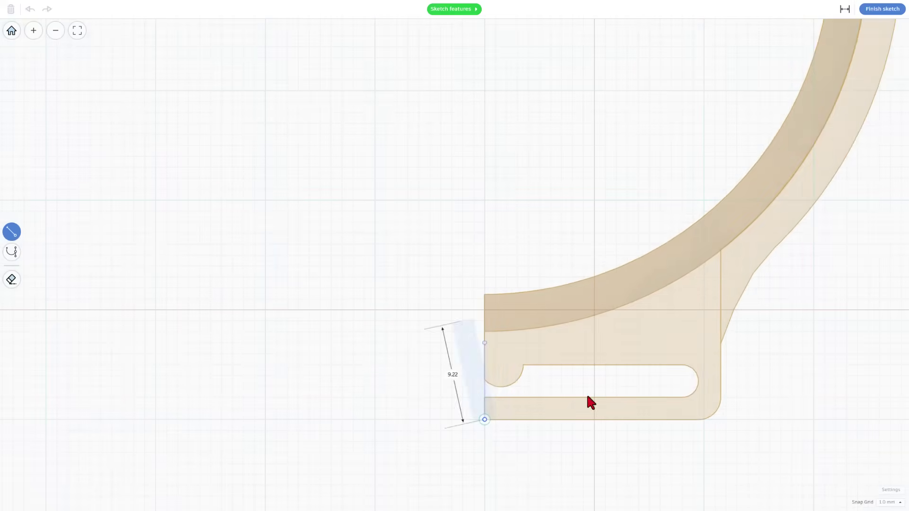
click(888, 503)
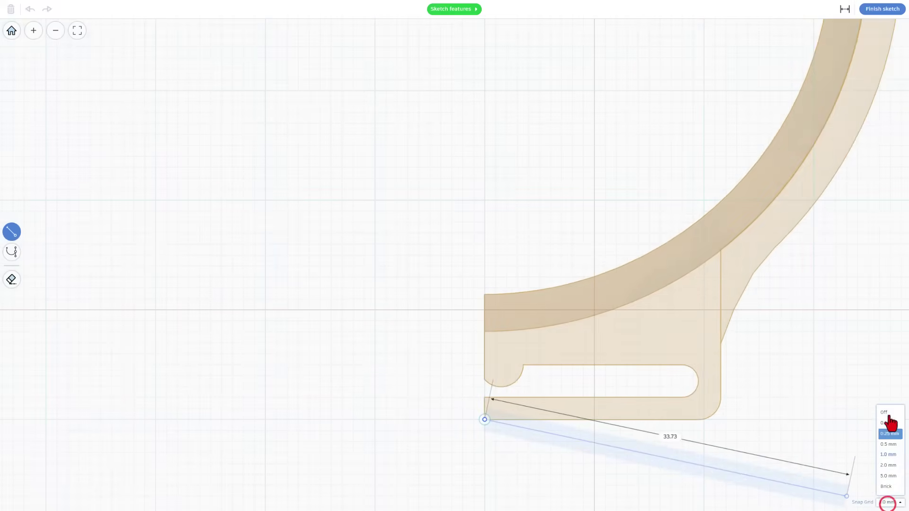
click(886, 424)
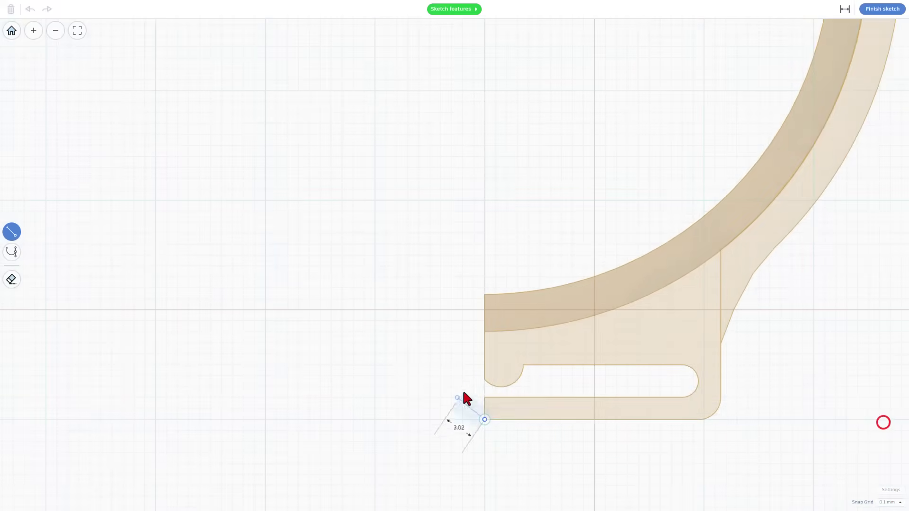
click(484, 287)
scroll(508, 294, down, 2)
scroll(526, 297, down, 3)
scroll(536, 294, down, 1)
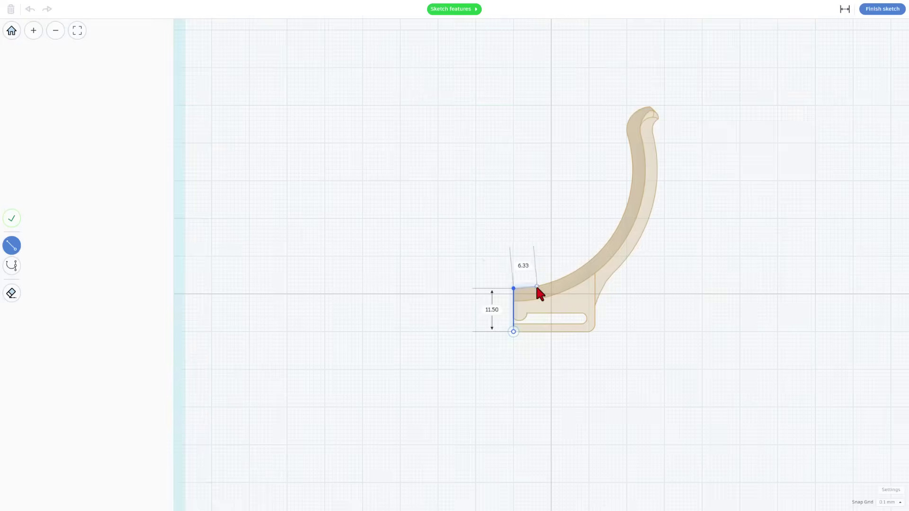
Trace Bezier curves up the bracket's inner arc to the lip's outer tip.
key(2)
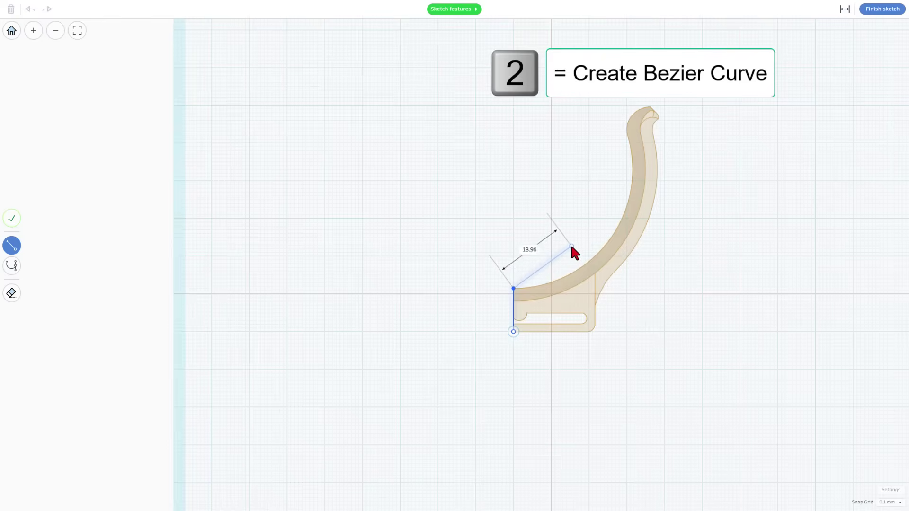
key(2)
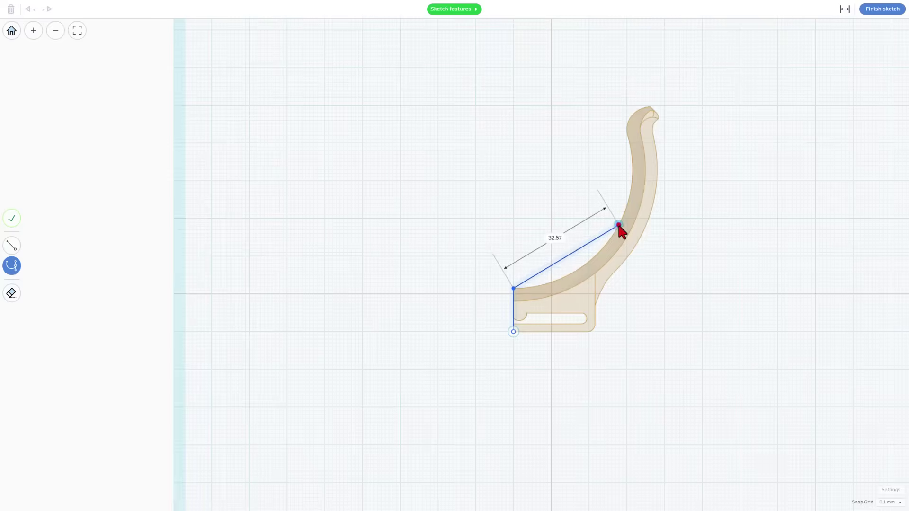
drag(617, 226, 655, 154)
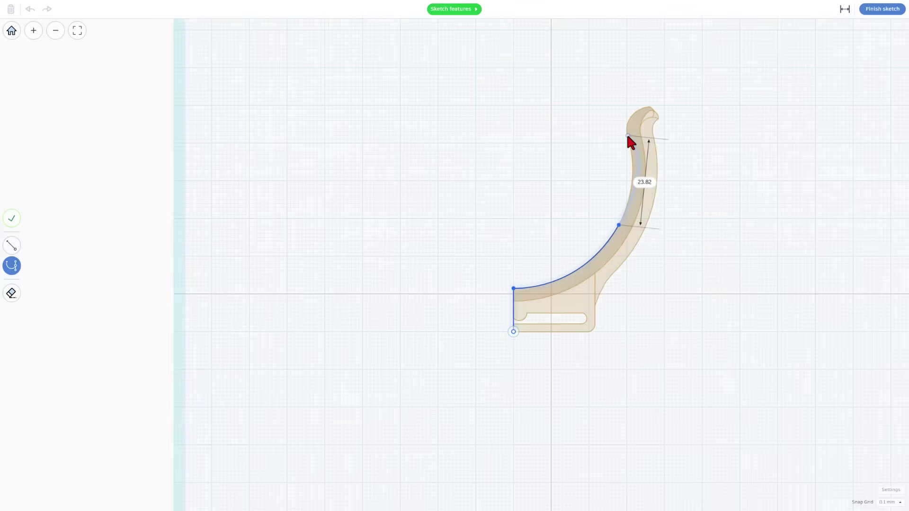
click(628, 137)
drag(649, 107, 687, 98)
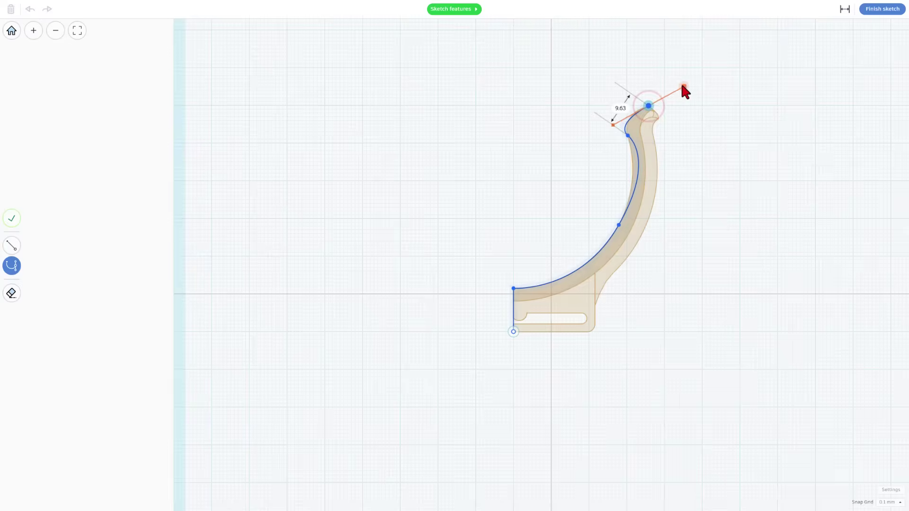
click(671, 108)
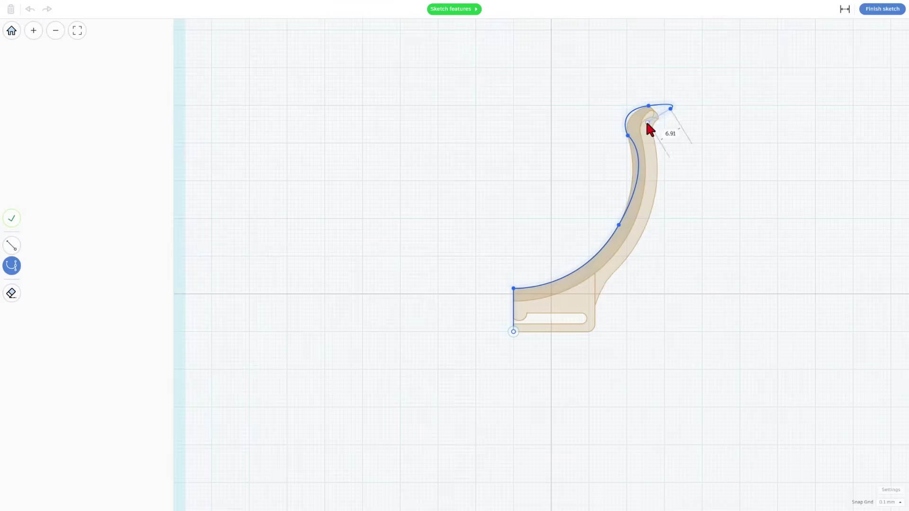
Trace back down the outer edge and close the profile at the starting corner.
click(641, 124)
click(558, 292)
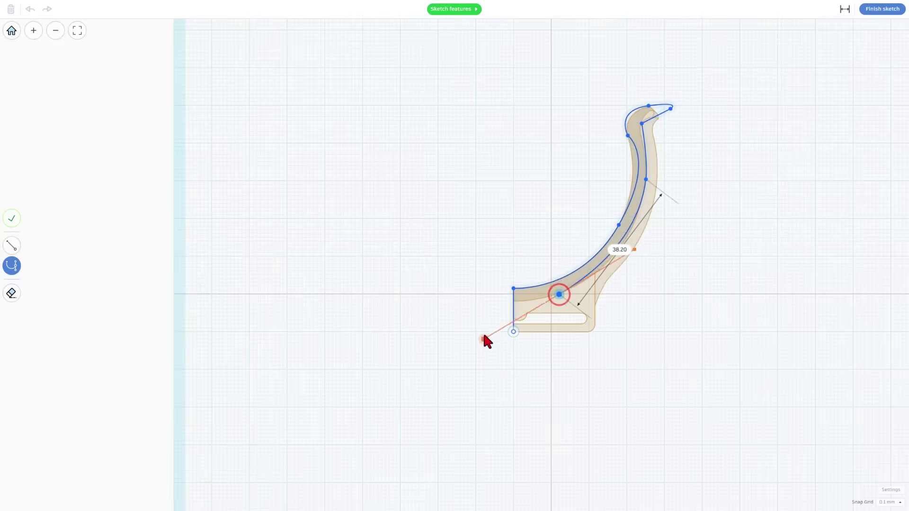
click(534, 299)
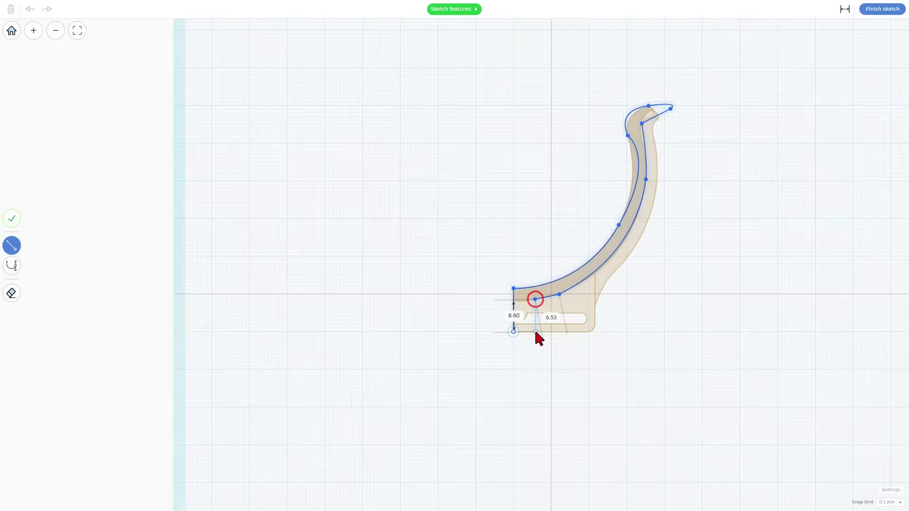
click(534, 331)
click(513, 331)
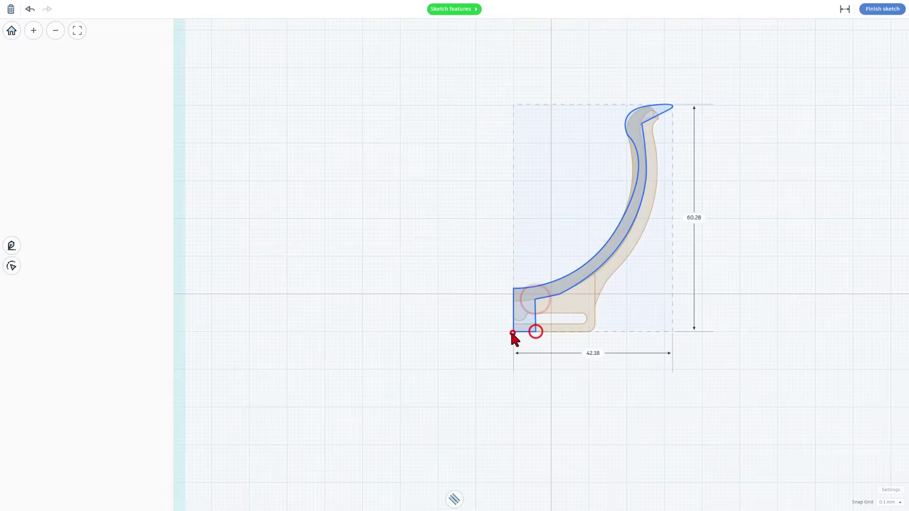
Make the node below the lip a sharp corner and hide the dimension labels.
click(620, 230)
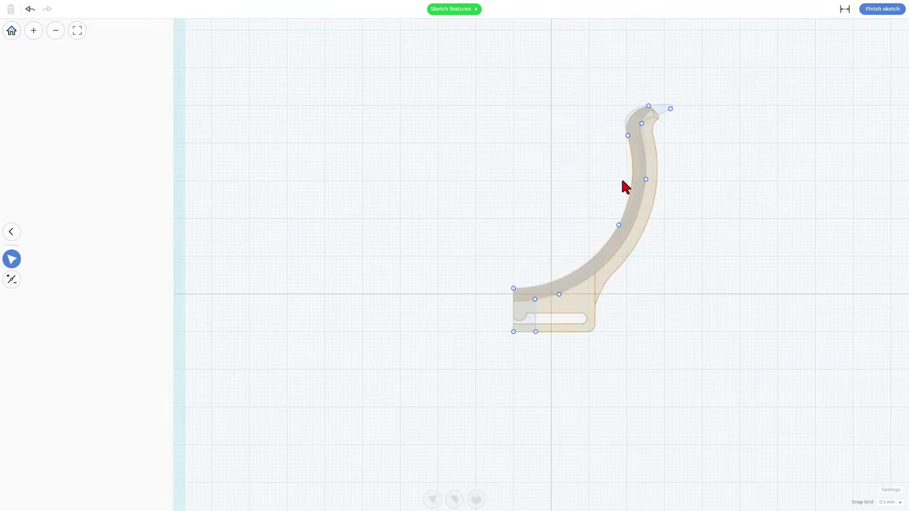
click(514, 289)
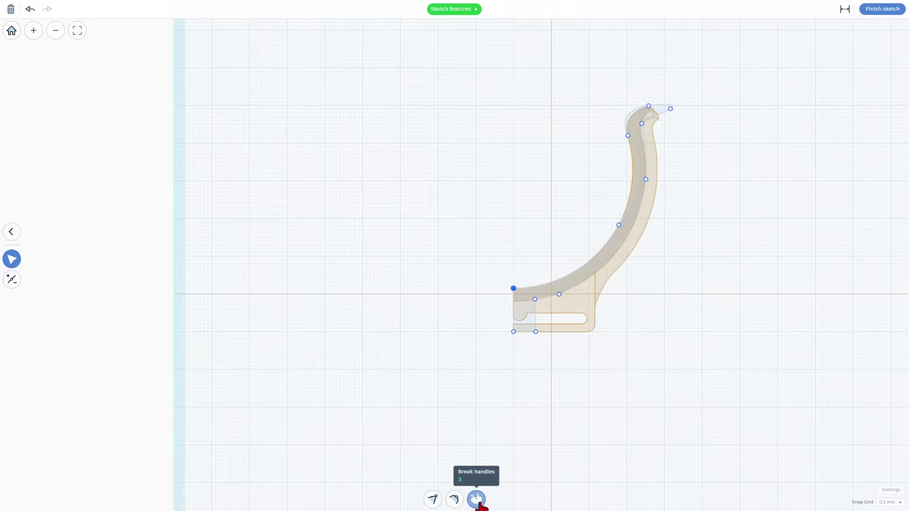
click(627, 135)
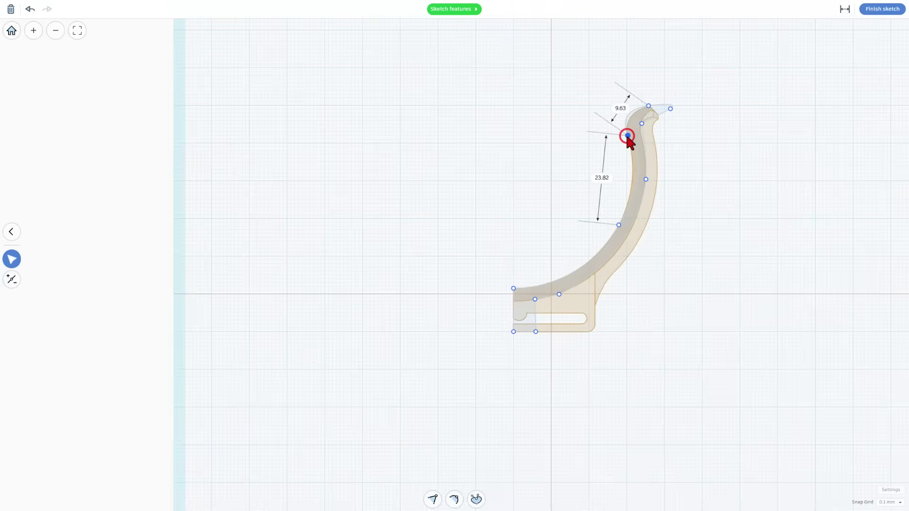
key(3)
click(843, 9)
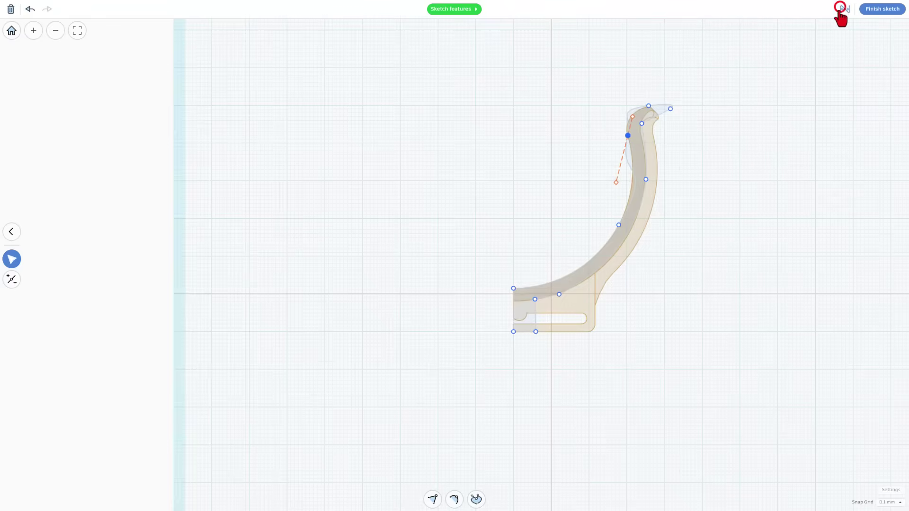
click(617, 183)
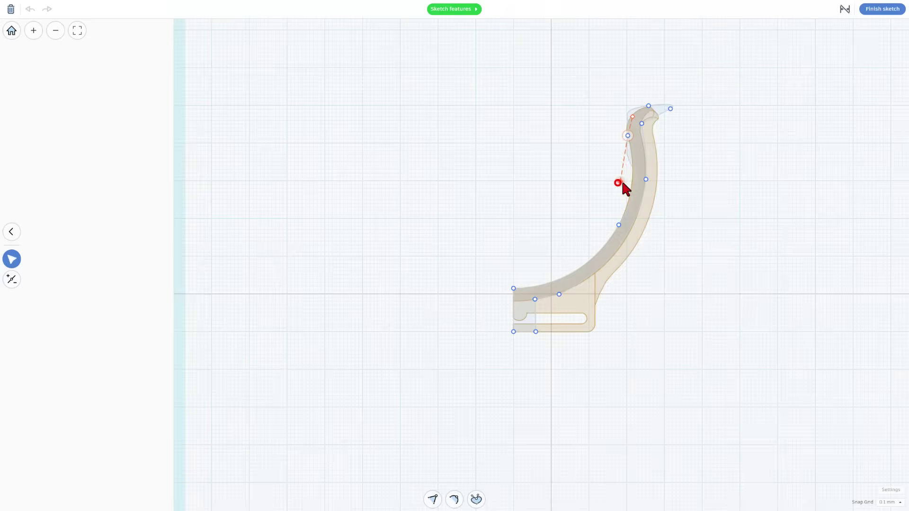
click(619, 227)
click(677, 239)
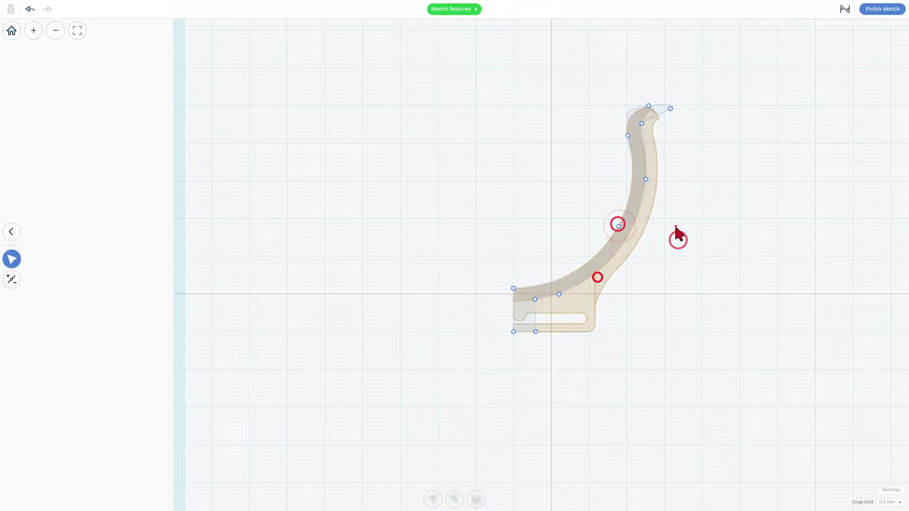
scroll(588, 290, up, 3)
Move the top lip node down and left and adjust the neighbouring lip nodes.
click(684, 128)
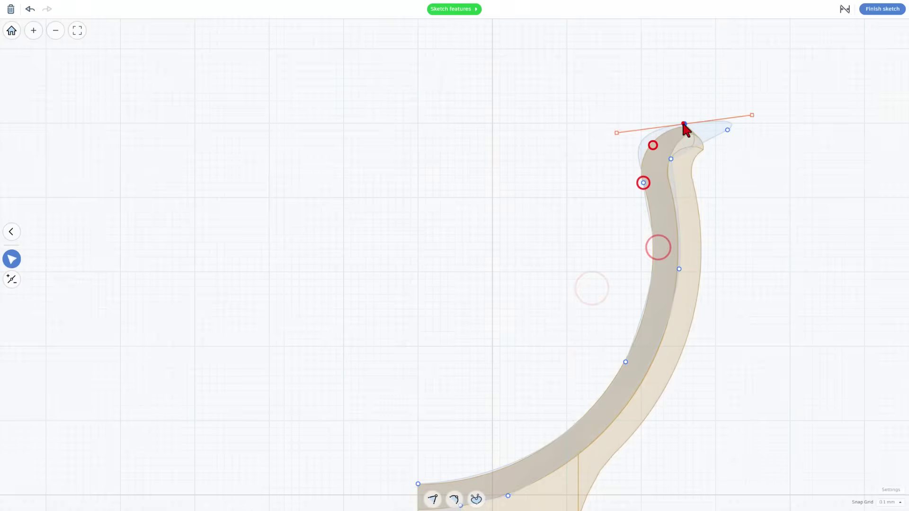
scroll(696, 140, up, 3)
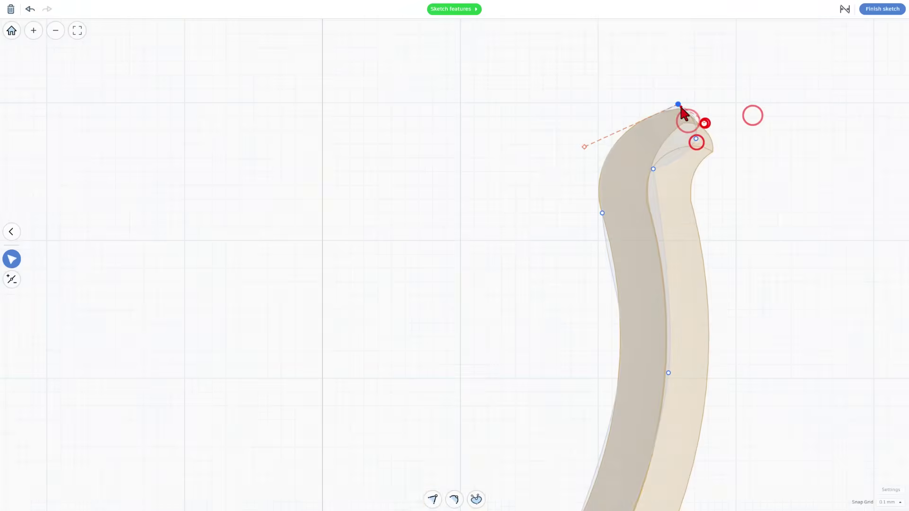
mouse_move(677, 105)
mouse_down()
mouse_move(666, 127)
mouse_move(658, 115)
mouse_up()
click(696, 124)
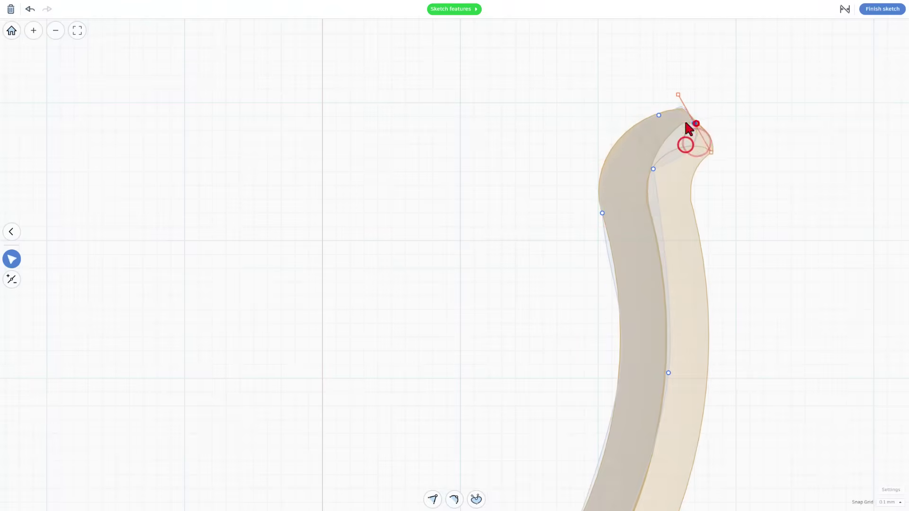
click(658, 114)
click(698, 75)
scroll(657, 177, down, 1)
click(655, 188)
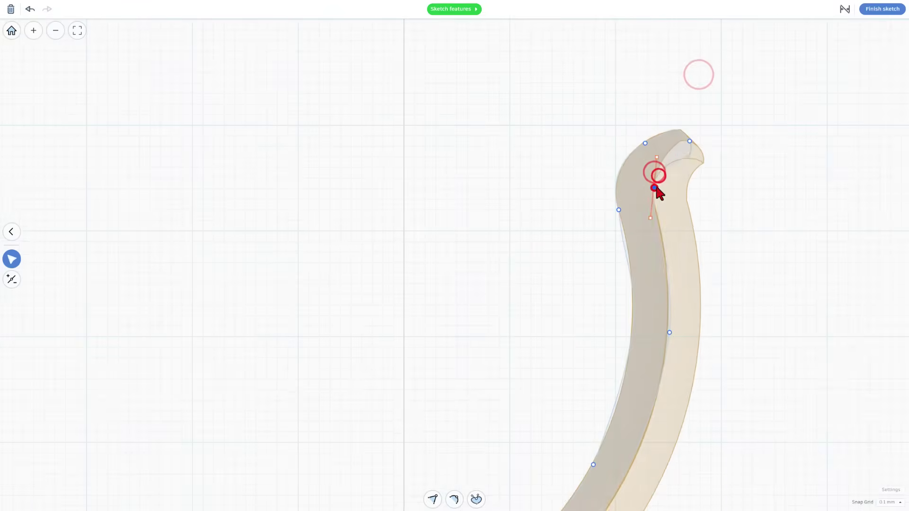
Reshape the base's lower-right corner and curve the arm-base joint, then exit the sketch.
click(645, 284)
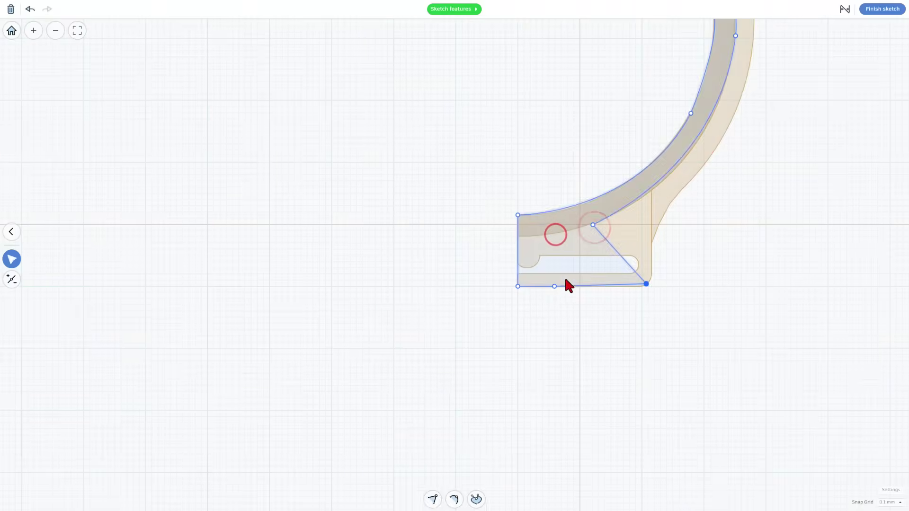
click(623, 284)
click(651, 275)
click(664, 296)
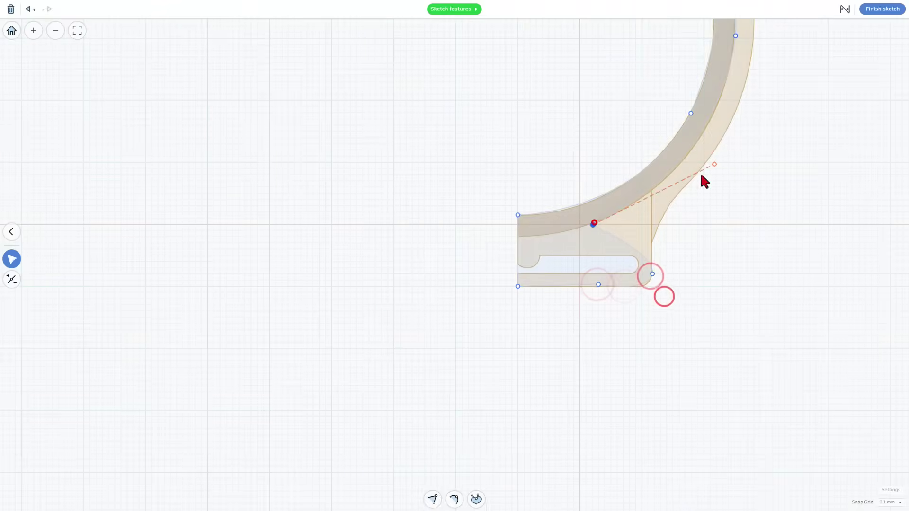
click(594, 225)
drag(595, 225, 613, 268)
click(595, 226)
drag(714, 164, 737, 160)
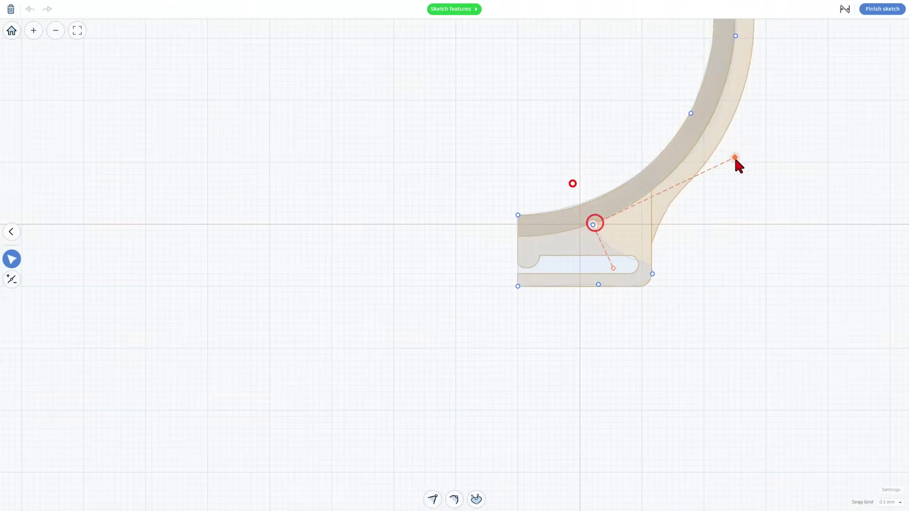
key(Escape)
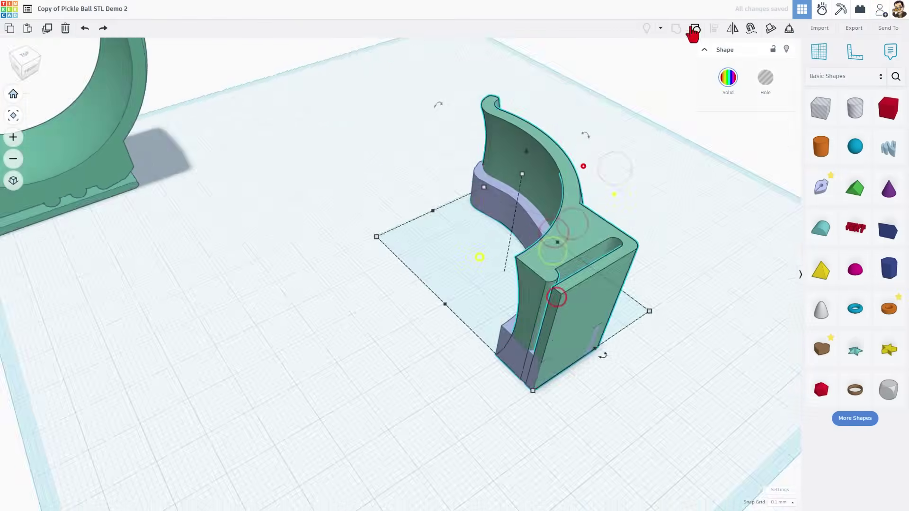
Smooth the arm's middle S-curve into an even arc using the mid and joint tangents.
click(694, 30)
click(540, 187)
click(554, 164)
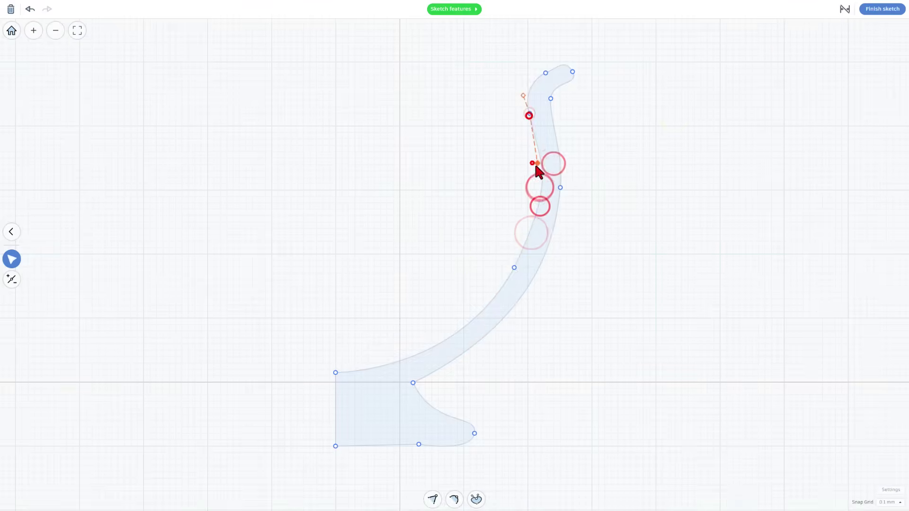
click(514, 267)
drag(505, 249, 537, 201)
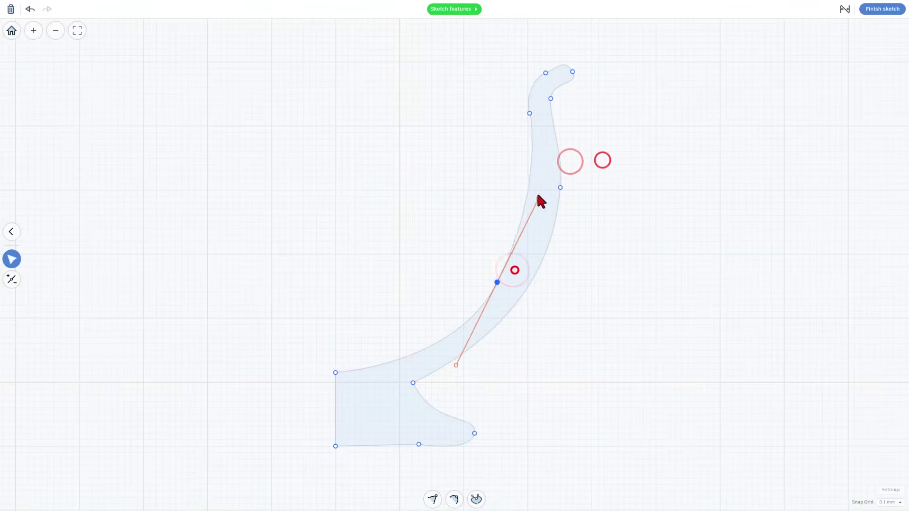
drag(413, 383, 416, 444)
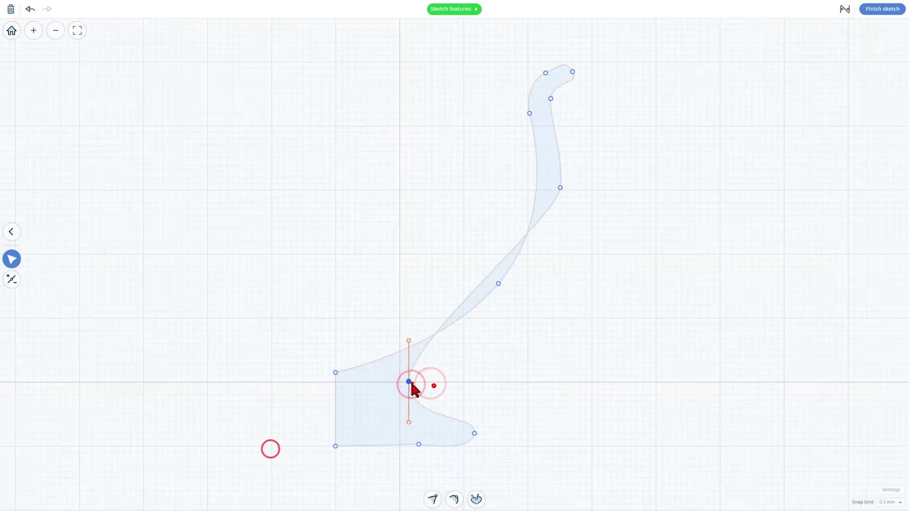
drag(409, 341, 555, 311)
click(559, 187)
click(560, 157)
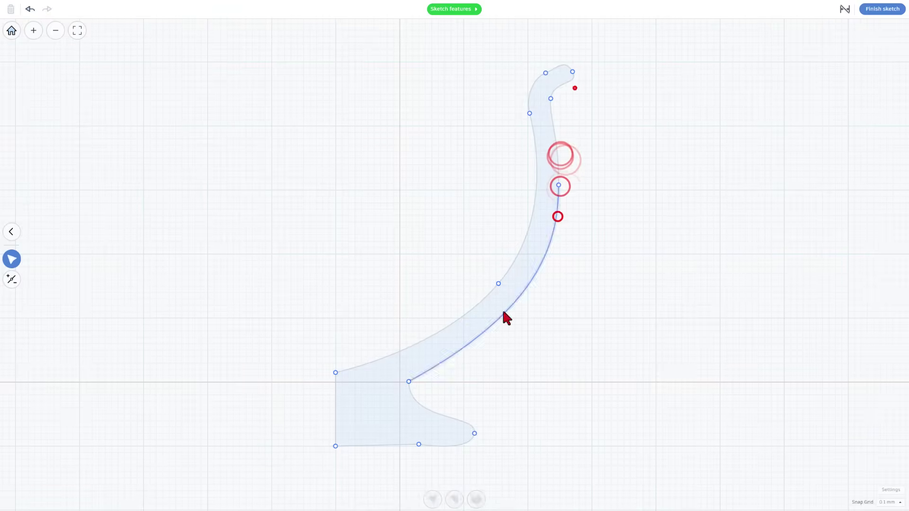
key(Escape)
Reopen the sketch and select the base's bottom node for reshaping.
double_click(383, 429)
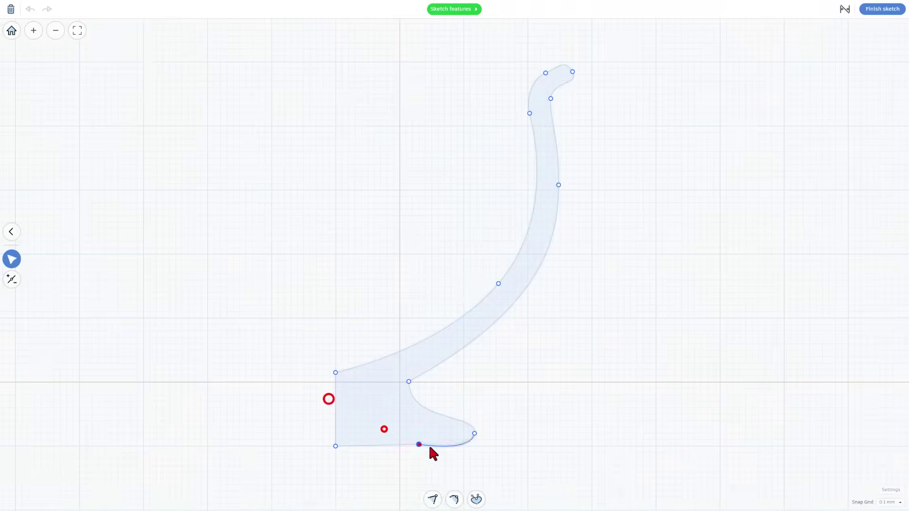
scroll(426, 447, up, 1)
scroll(426, 448, up, 4)
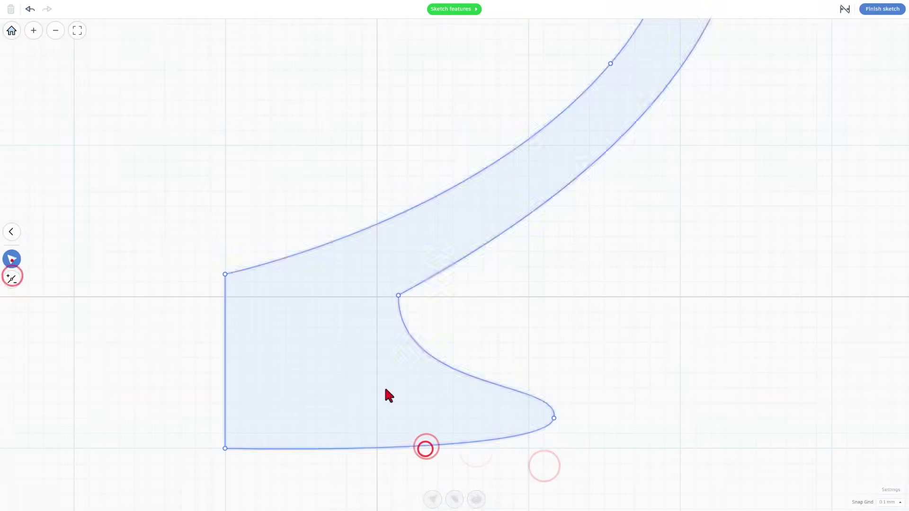
click(554, 419)
click(550, 455)
key(p)
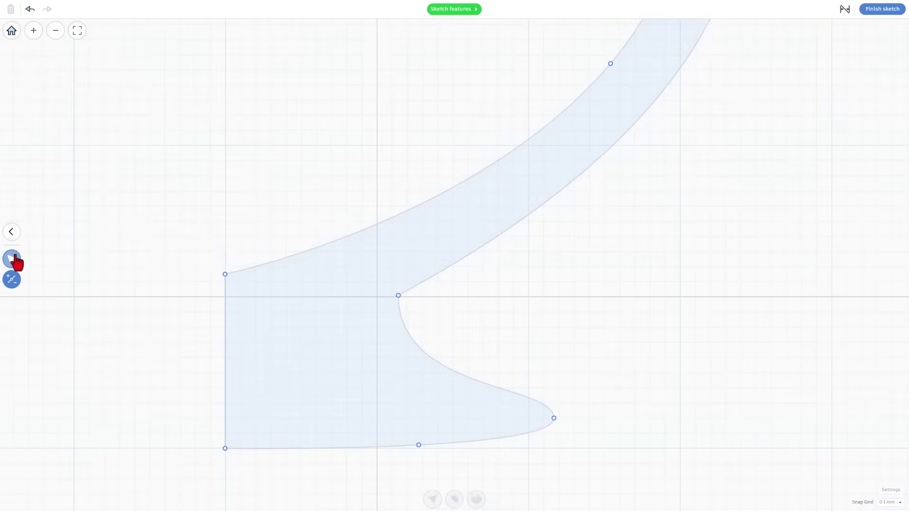
click(12, 259)
Straighten the profile's bottom edge and undo the stray change.
click(418, 445)
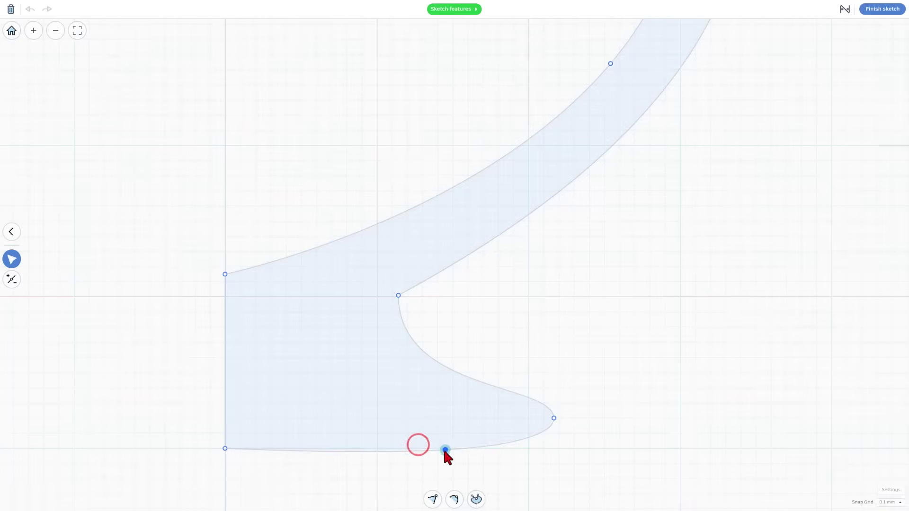
drag(444, 450, 468, 450)
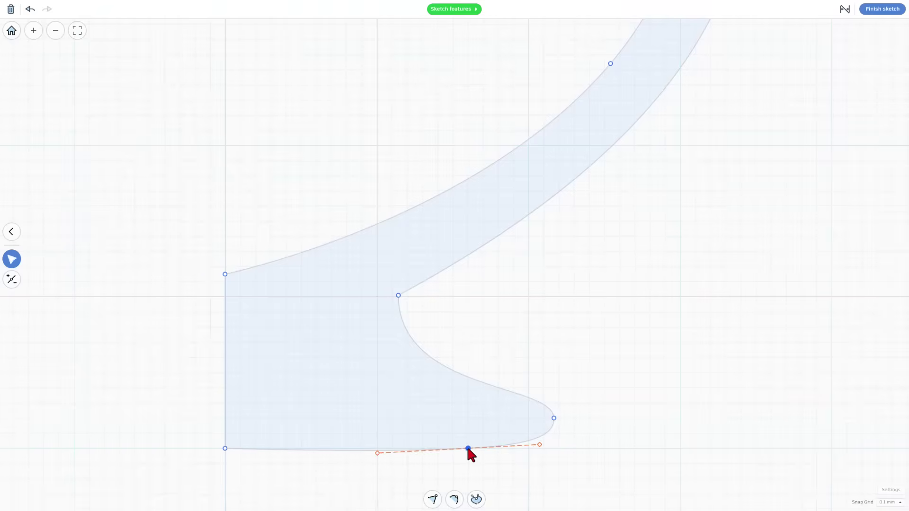
double_click(321, 449)
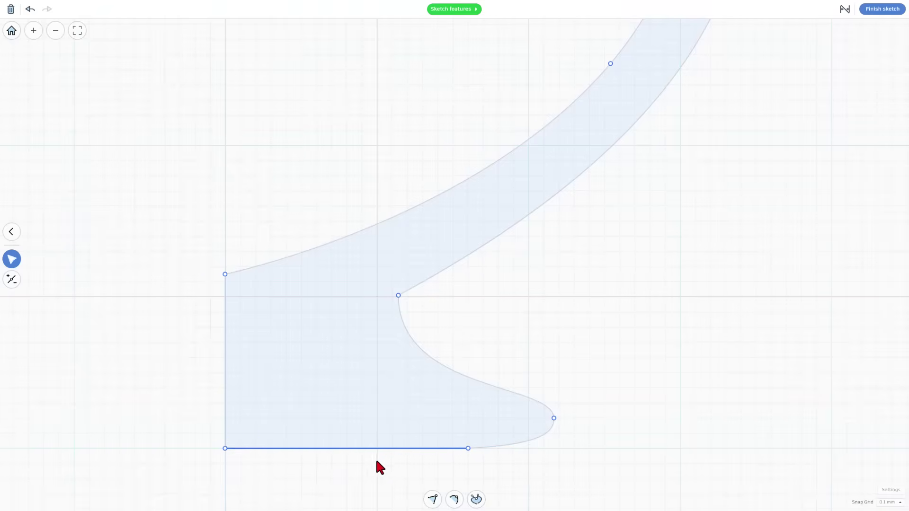
key(1)
click(527, 432)
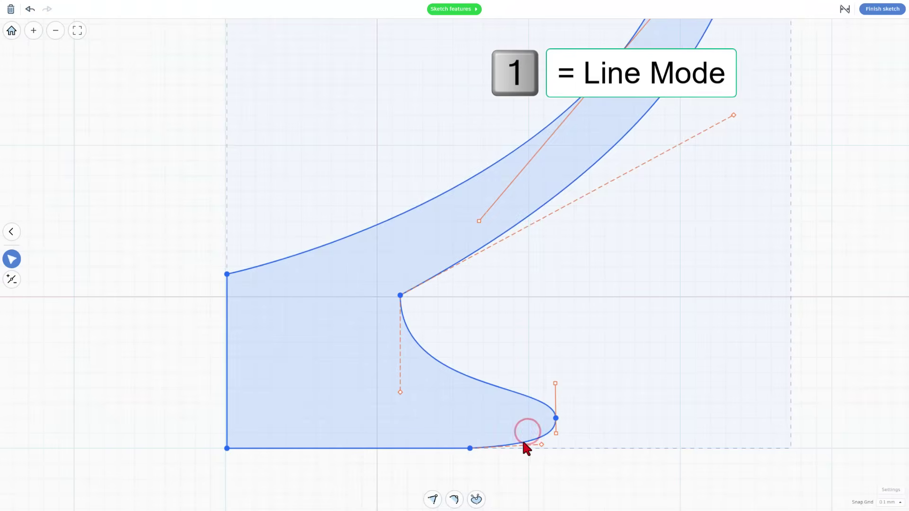
key(ctrl+z)
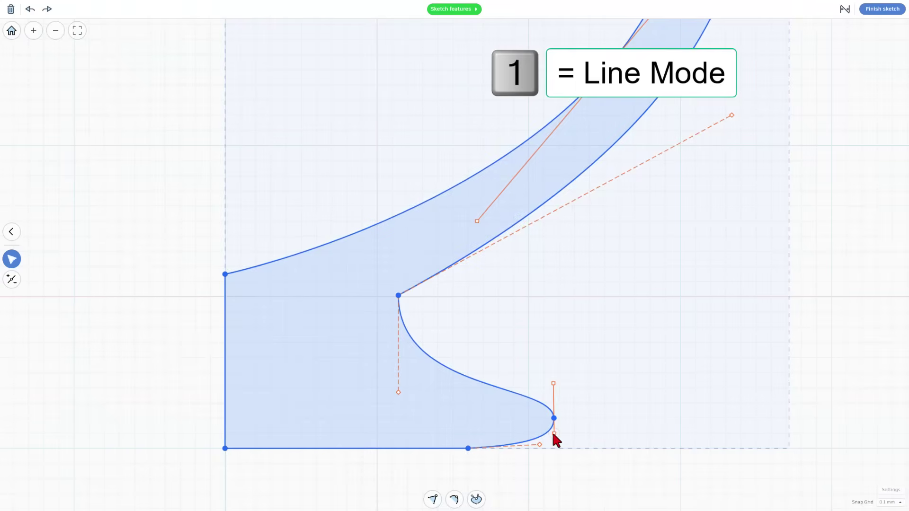
Tilt the lower lip tip's tangent handle to round its curve.
click(551, 431)
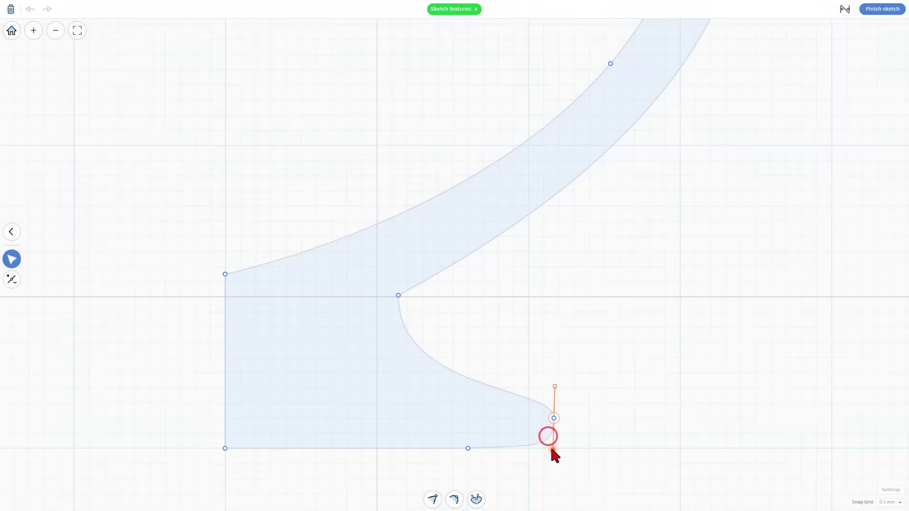
drag(552, 450, 555, 457)
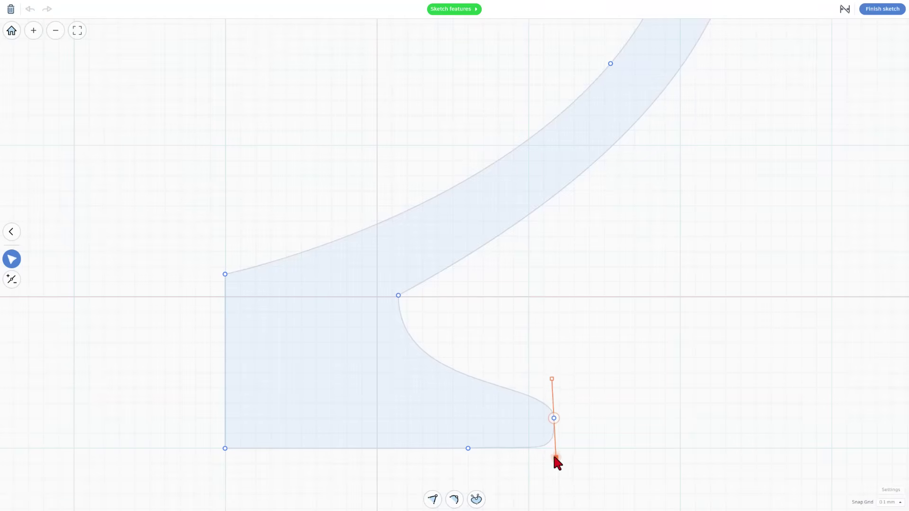
drag(554, 456, 556, 460)
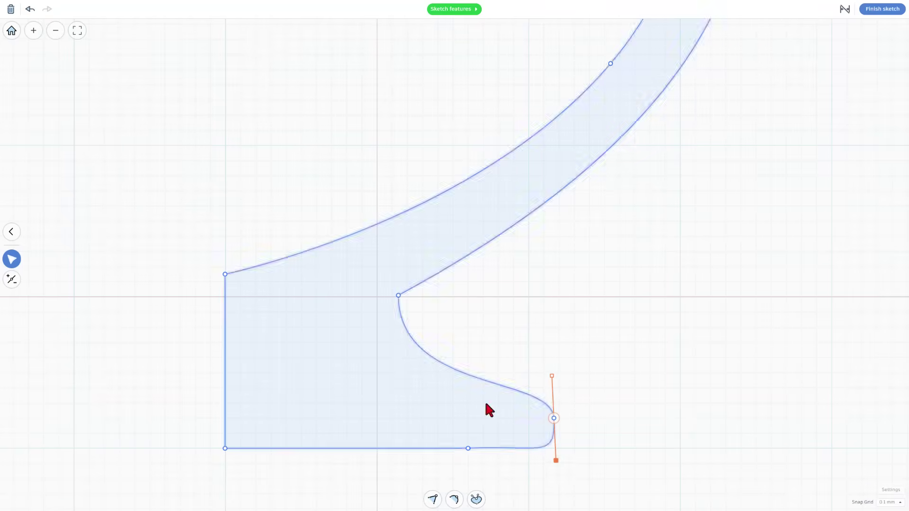
scroll(554, 211, down, 3)
scroll(562, 139, down, 3)
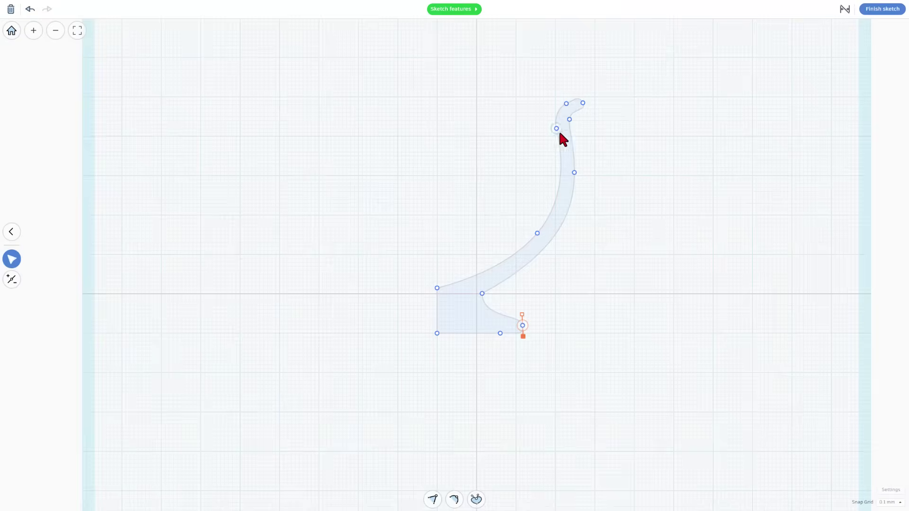
Finish the sketch into an extruded solid curved arm and deselect it.
click(874, 16)
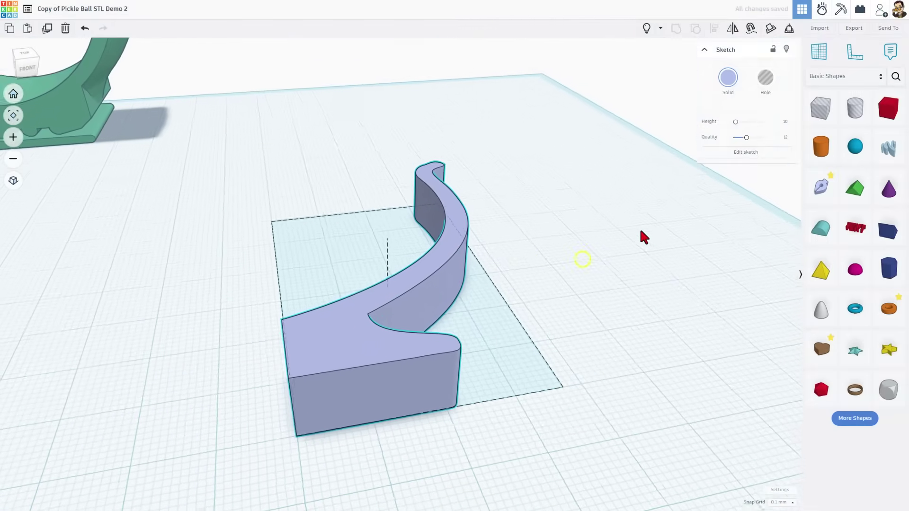
click(416, 348)
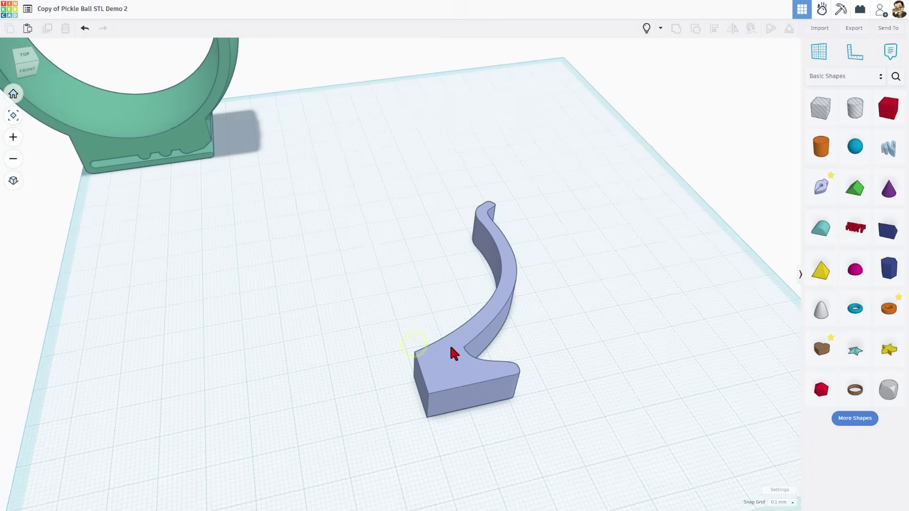
right_drag(461, 356, 436, 356)
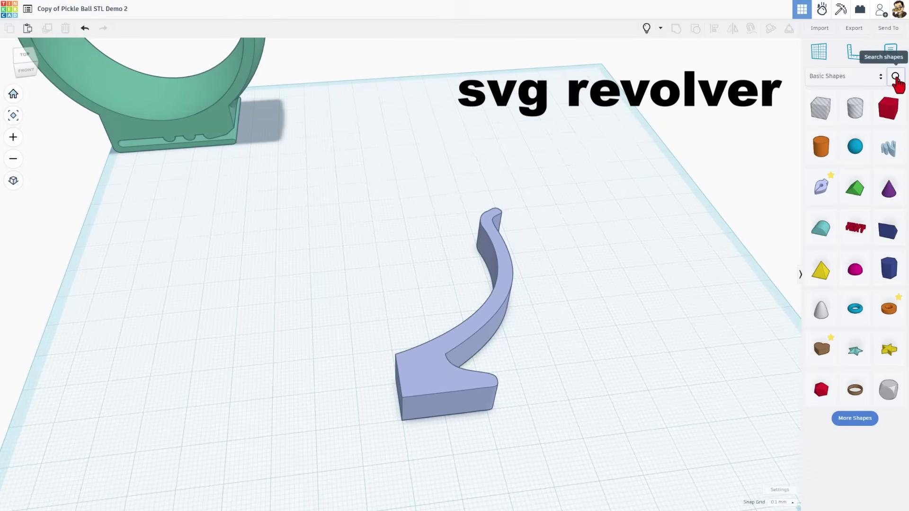
Place the community SVG Revolver shape on the workplane and raise its sketch height to 20.
click(897, 79)
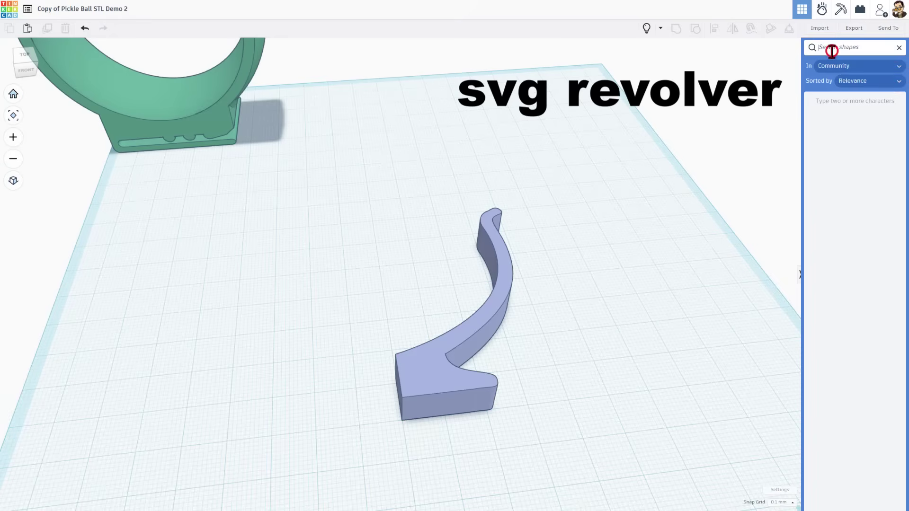
text(svg)
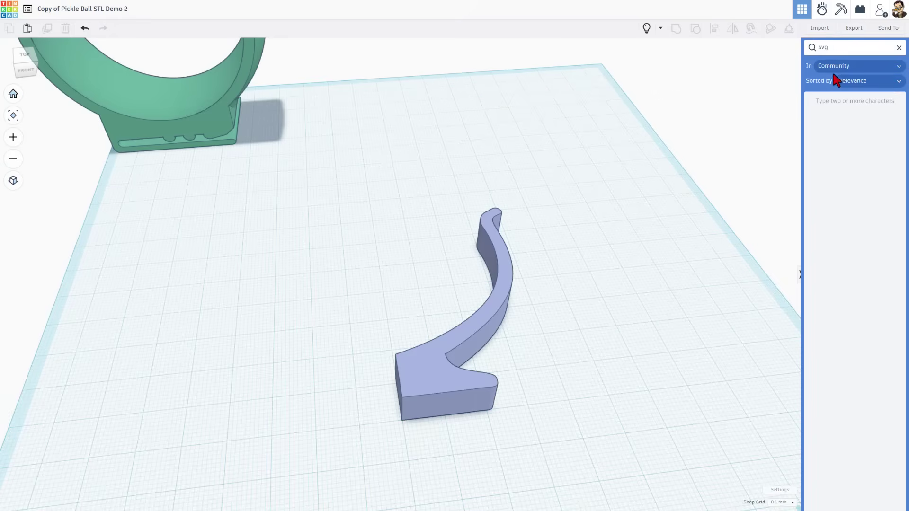
click(822, 128)
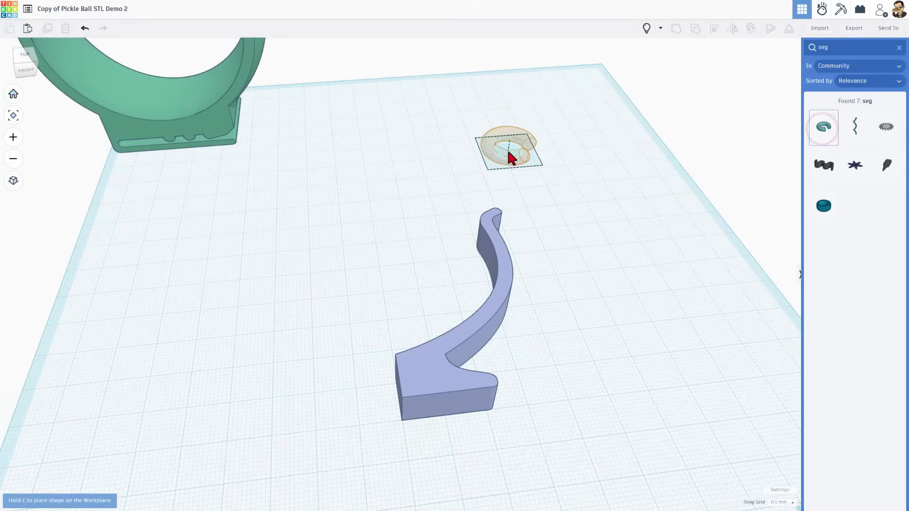
click(507, 148)
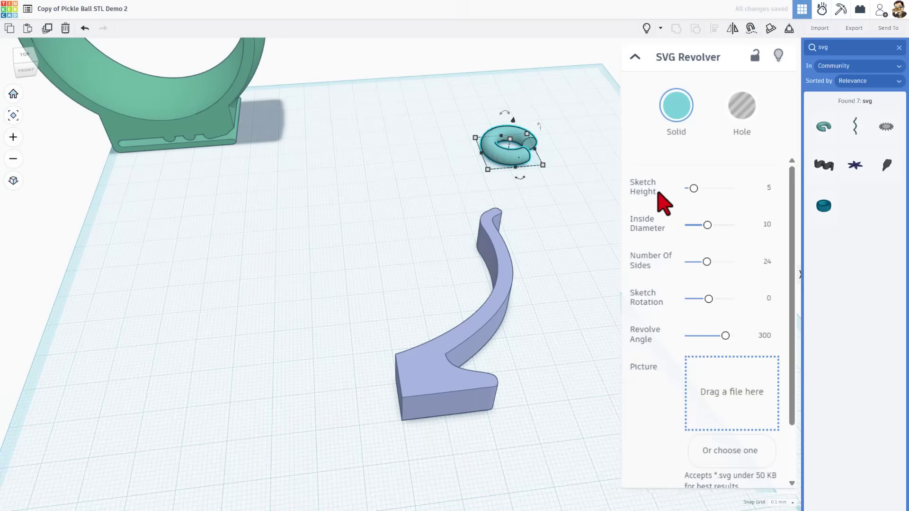
mouse_move(694, 189)
mouse_down()
mouse_move(713, 187)
mouse_move(774, 239)
mouse_up()
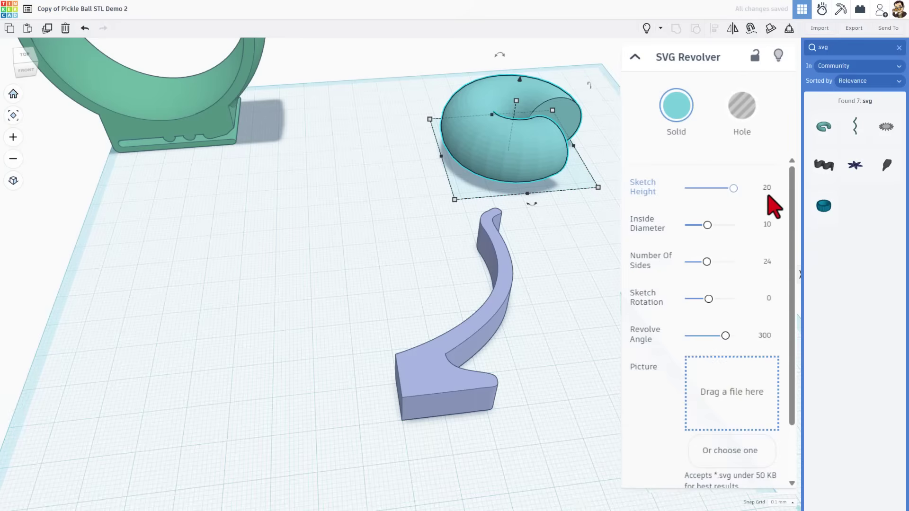
click(421, 377)
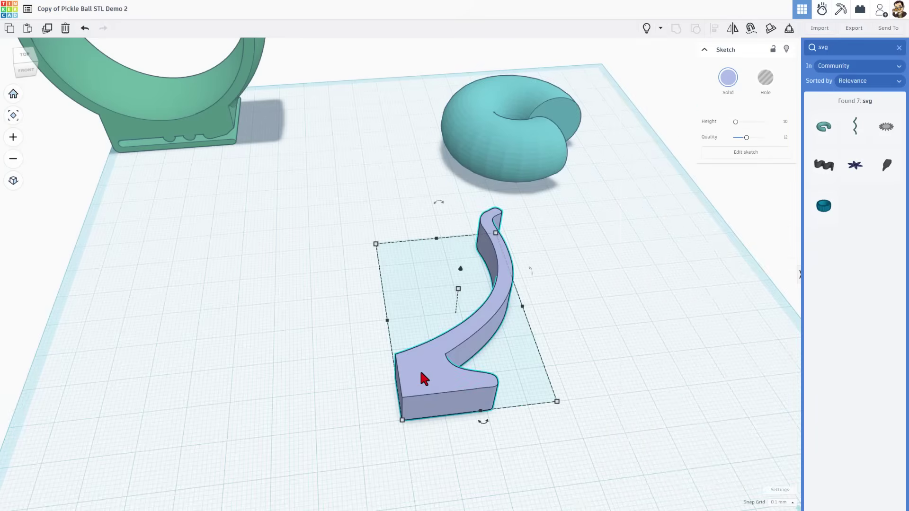
Scale the curved arm piece proportionally to a 20 mm width.
mouse_move(357, 435)
right_down()
mouse_move(502, 390)
mouse_move(399, 385)
right_up()
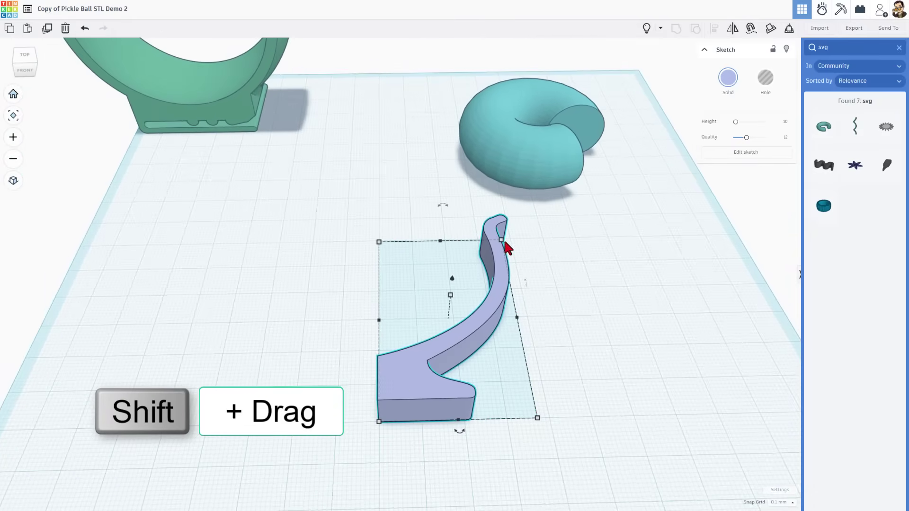
shift+drag(501, 242, 442, 277)
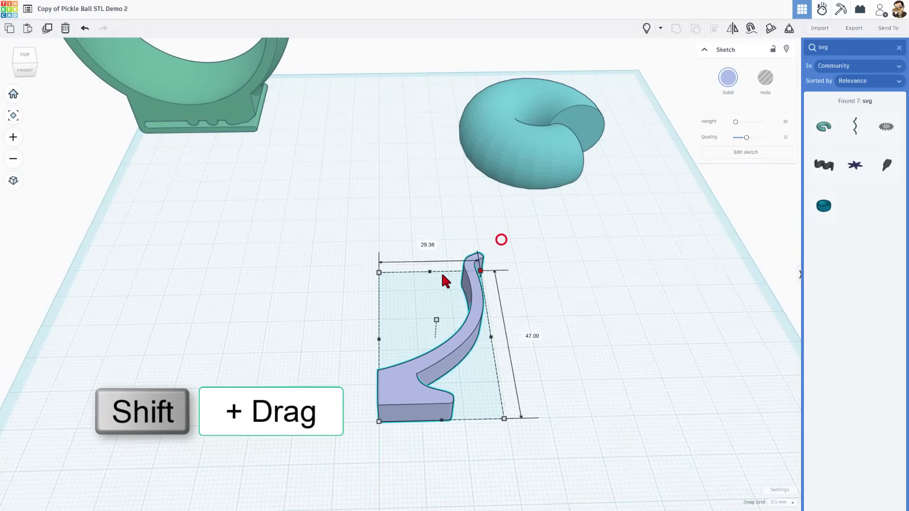
click(423, 258)
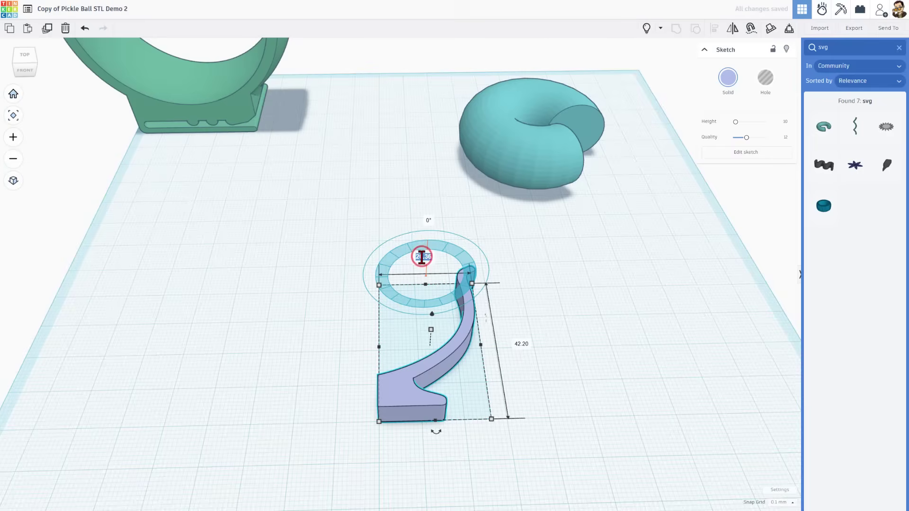
text(20)
key(Return)
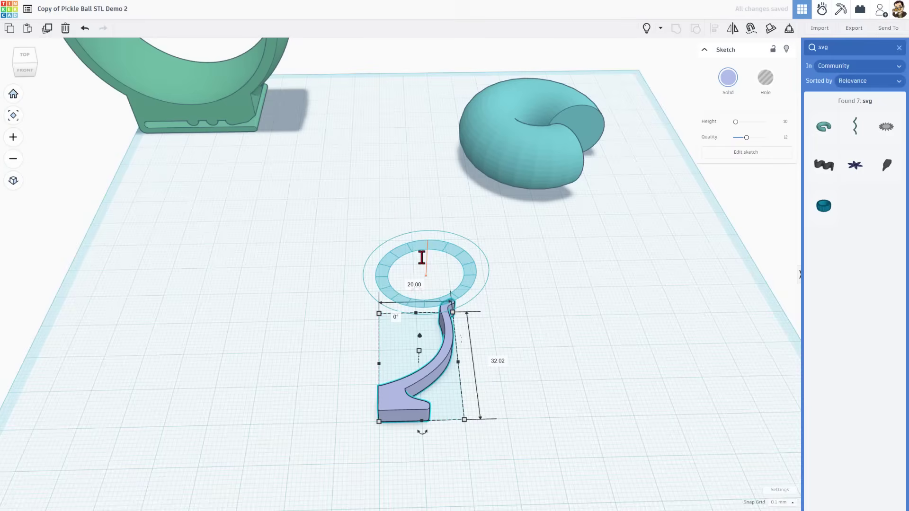
Export the curved arm piece as an SVG, replacing the existing file in Downloads.
click(412, 295)
click(394, 387)
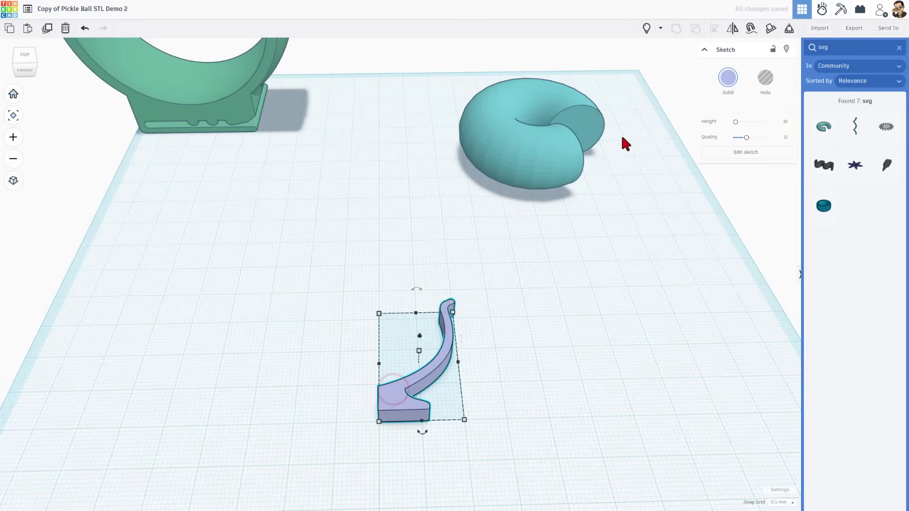
click(854, 28)
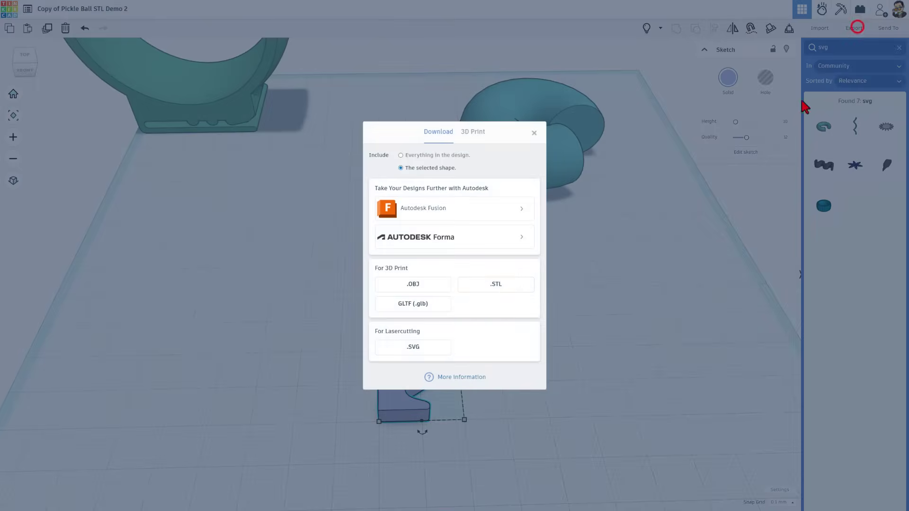
click(410, 352)
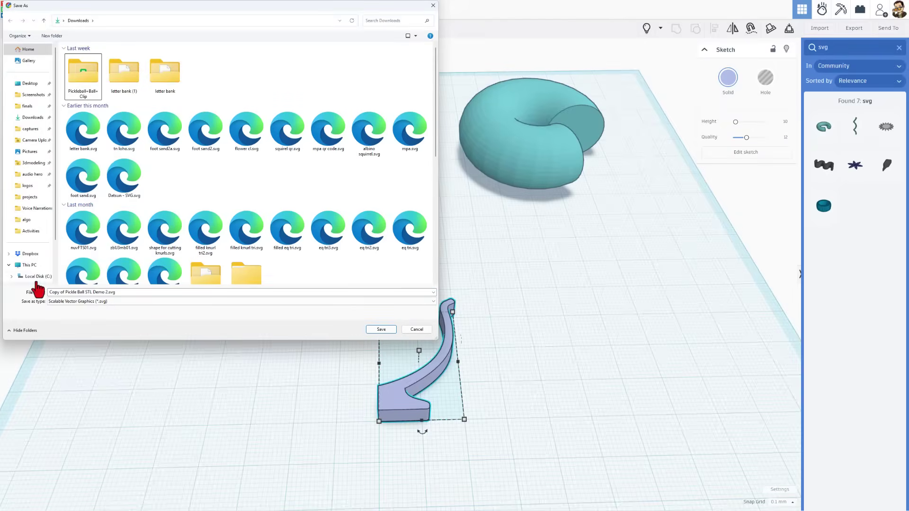
click(382, 330)
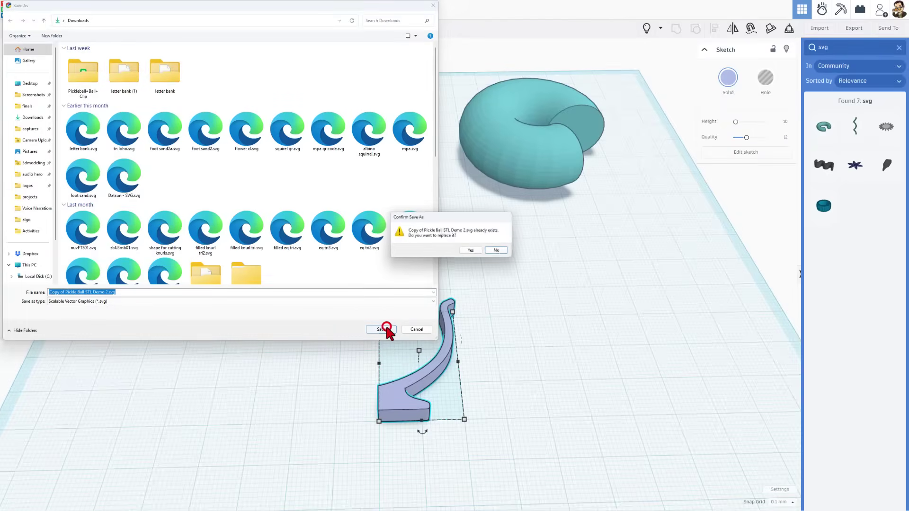
click(473, 249)
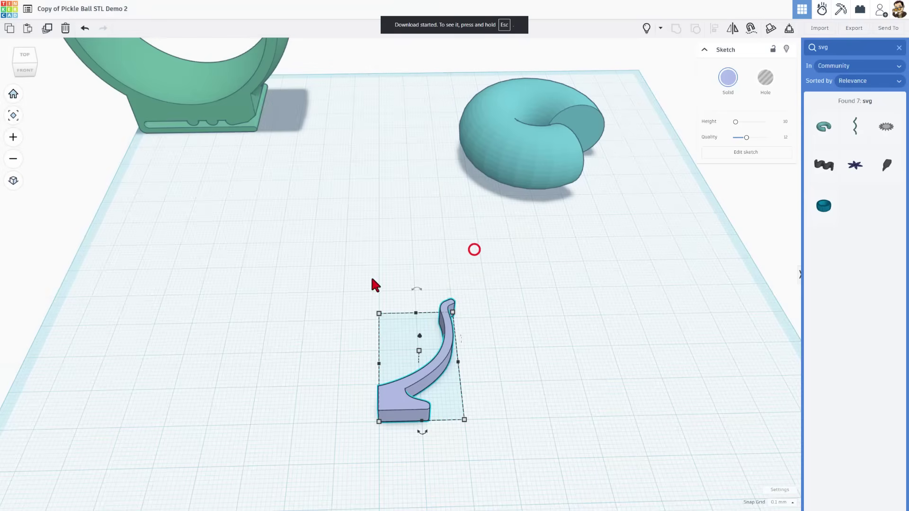
Give the SVG Revolver inside diameter 1 and 48 sides, and load the exported profile SVG.
click(544, 160)
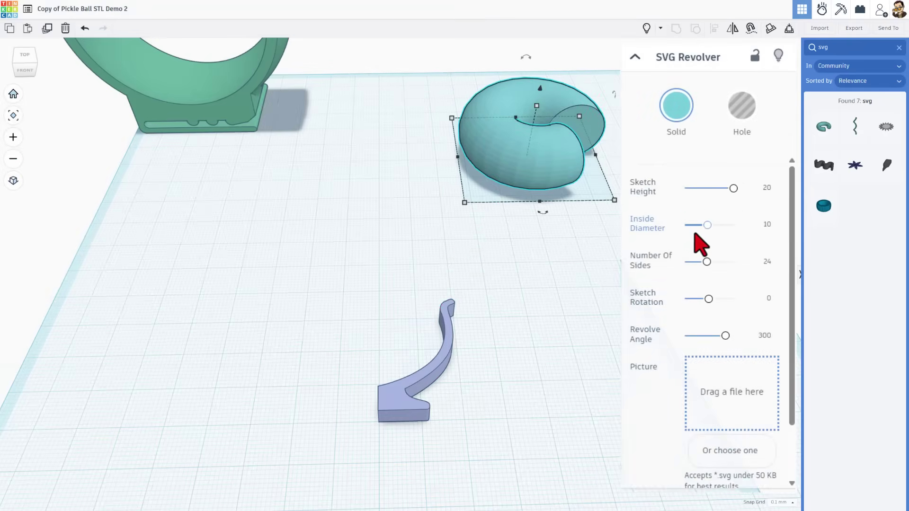
drag(707, 224, 642, 235)
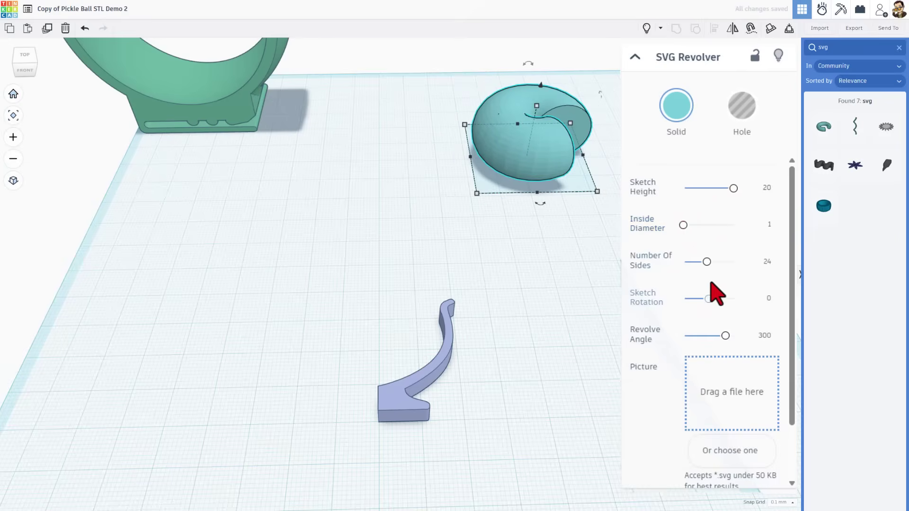
drag(707, 261, 717, 264)
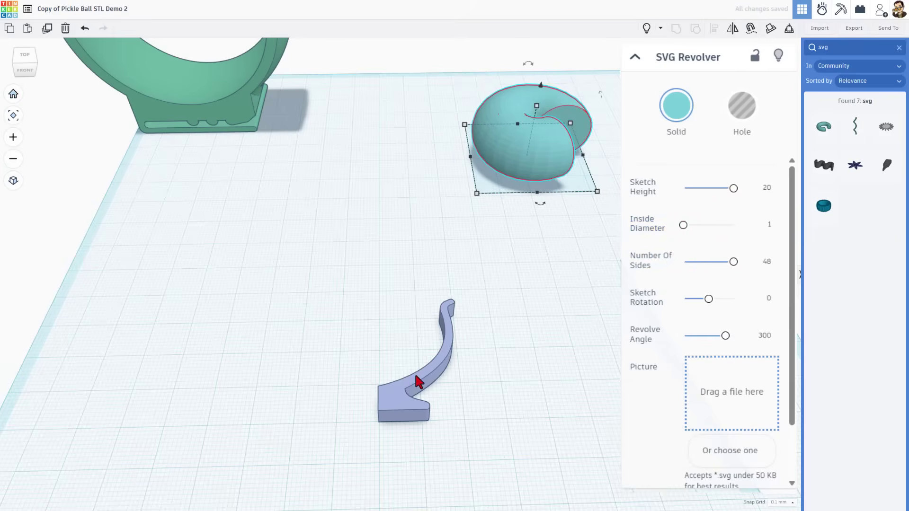
click(719, 453)
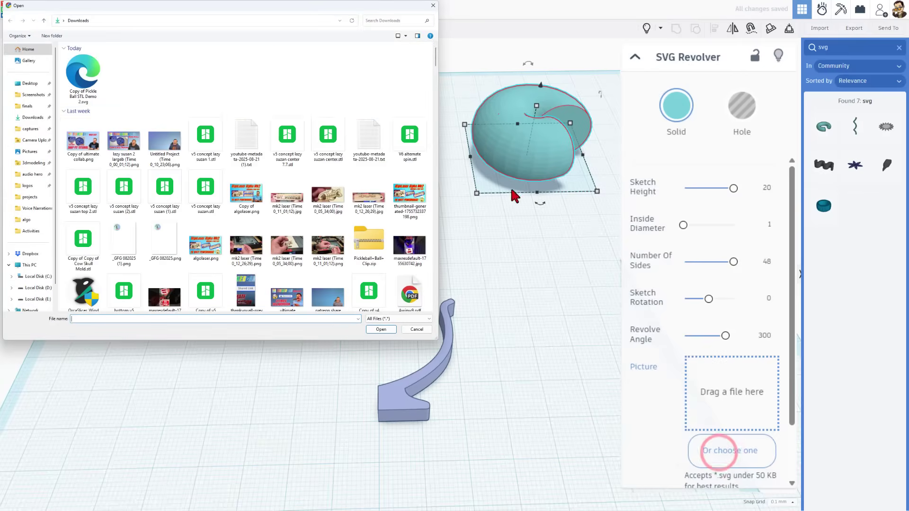
double_click(82, 83)
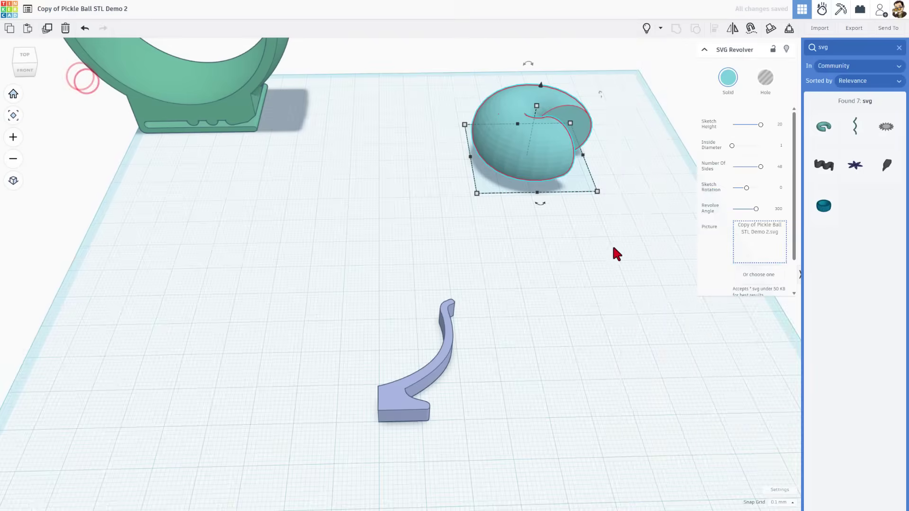
Move the revolved shape left and forward, then set its revolve angle to 360 degrees.
drag(537, 151, 418, 187)
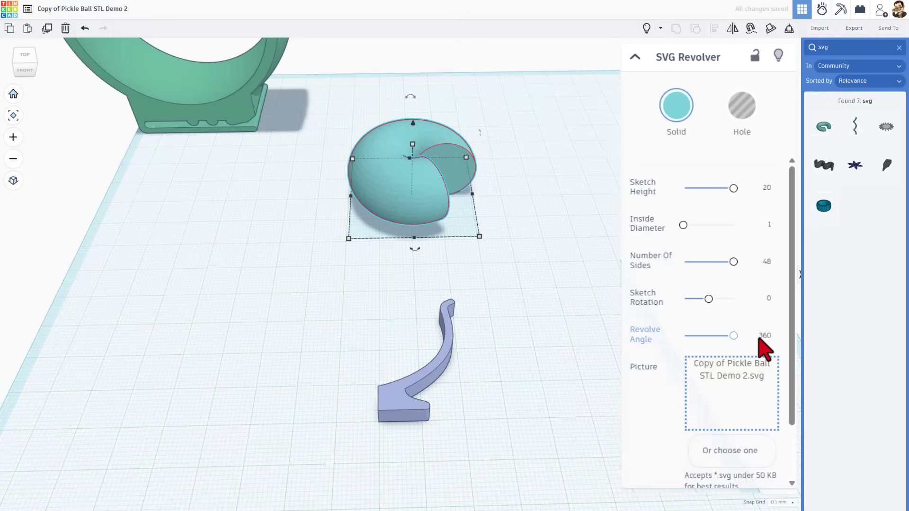
right_drag(468, 234, 419, 187)
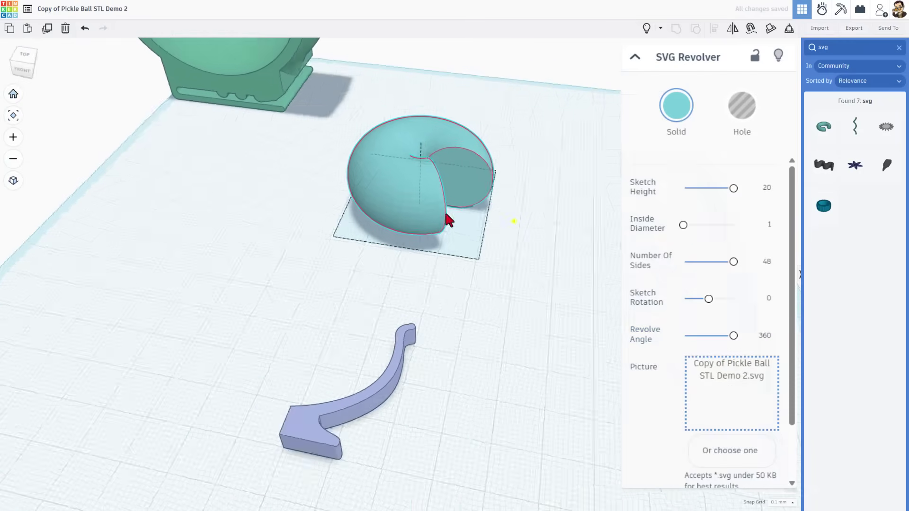
right_drag(514, 234, 442, 211)
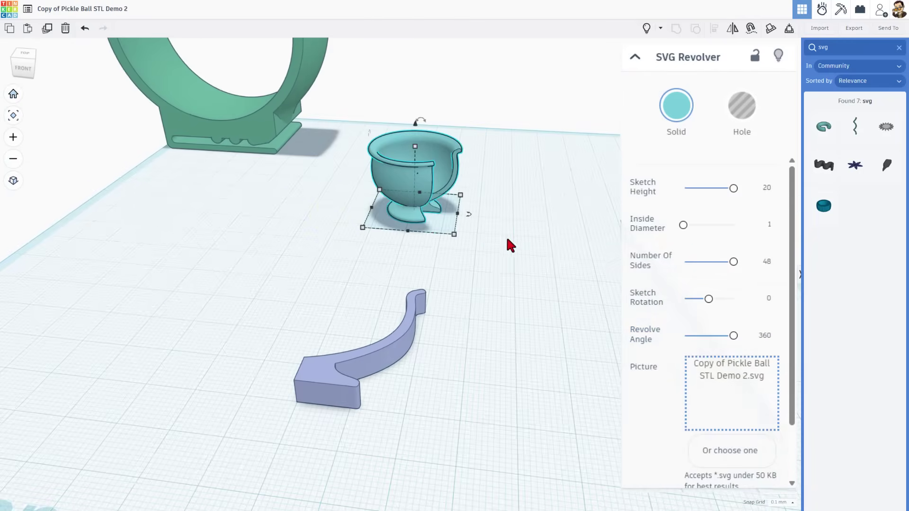
mouse_move(507, 244)
right_down()
mouse_move(452, 216)
mouse_move(468, 300)
right_up()
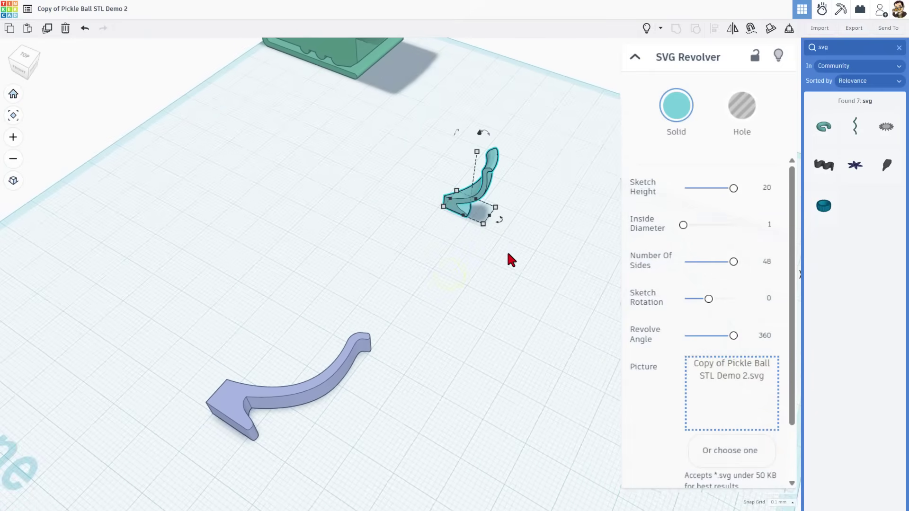
right_drag(540, 257, 579, 233)
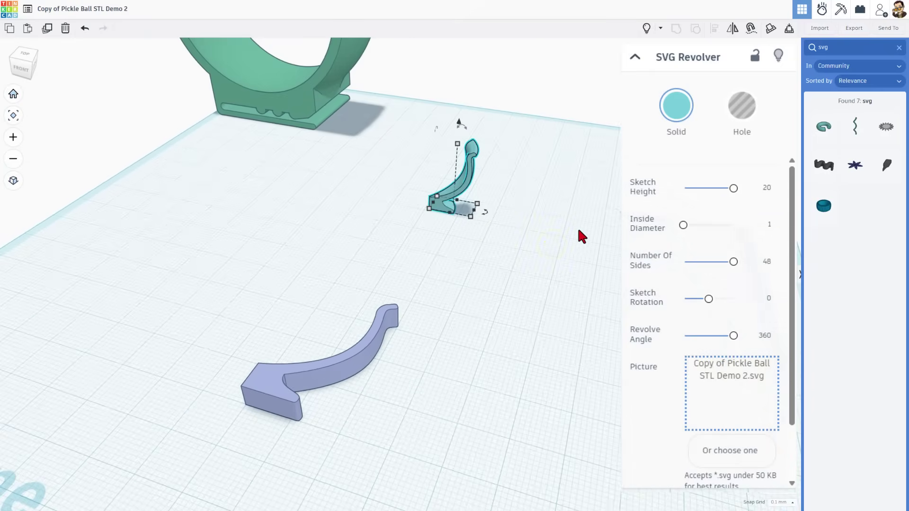
click(764, 337)
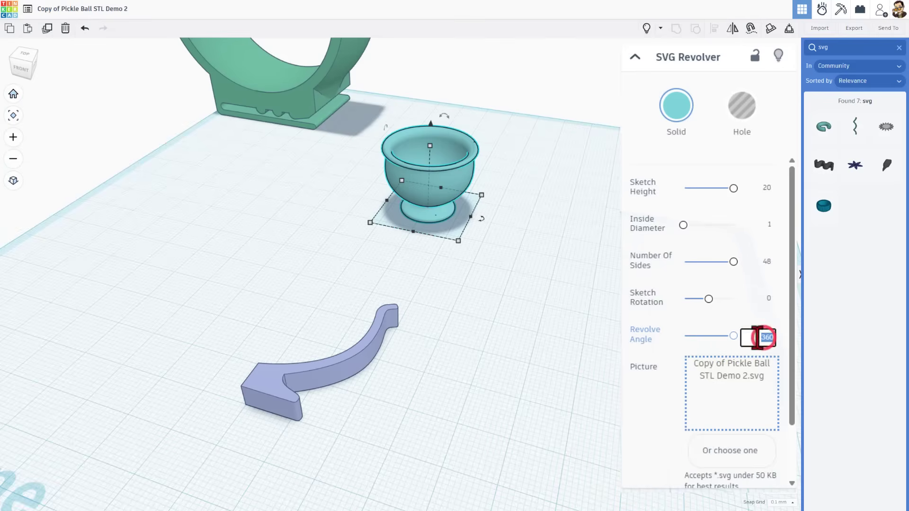
Deselect the finished cup and view it from above beside the ring.
click(580, 276)
mouse_move(523, 264)
right_down()
mouse_move(415, 297)
mouse_move(367, 211)
mouse_move(594, 245)
mouse_move(561, 239)
right_up()
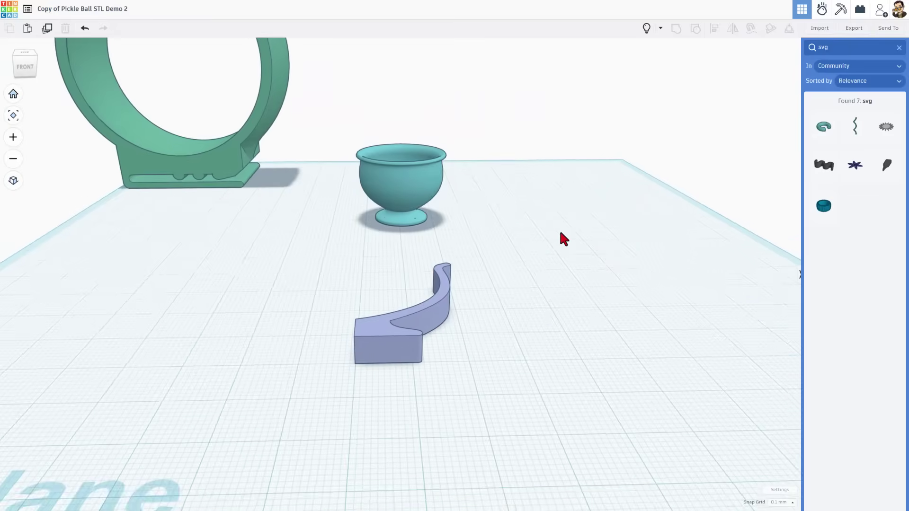
scroll(561, 239, down, 3)
scroll(371, 197, up, 2)
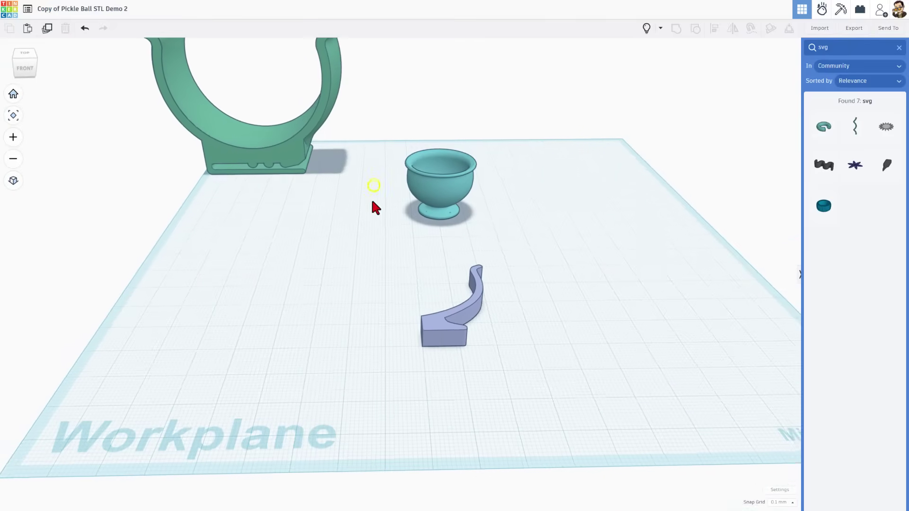
scroll(377, 276, up, 2)
scroll(397, 238, up, 2)
right_drag(400, 240, 392, 290)
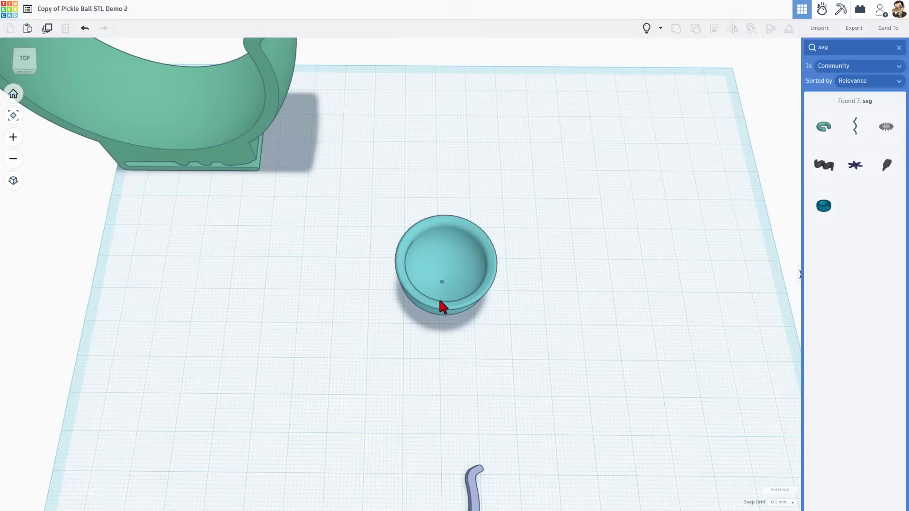
right_drag(457, 331, 493, 315)
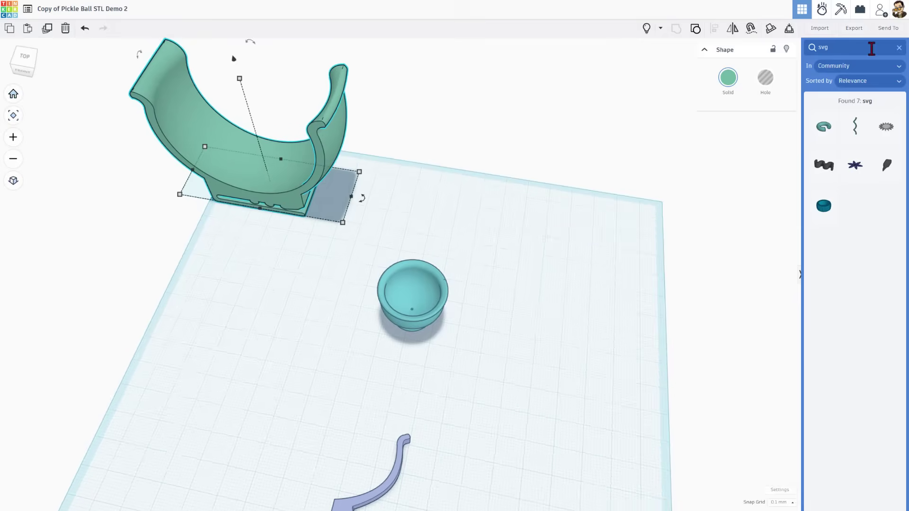
Place a cylinder from Basic Shapes beside the cup and shrink it to a tiny size.
click(899, 49)
shift+drag(821, 147, 464, 306)
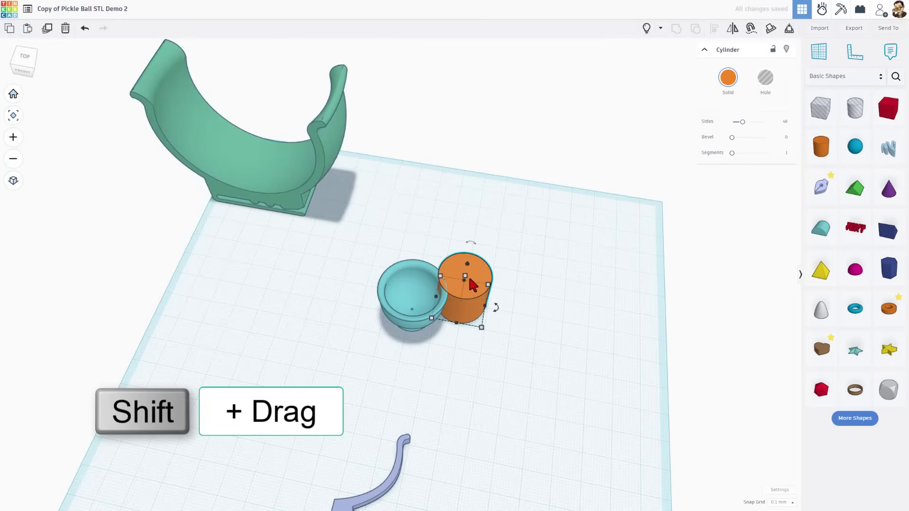
shift+drag(466, 278, 463, 287)
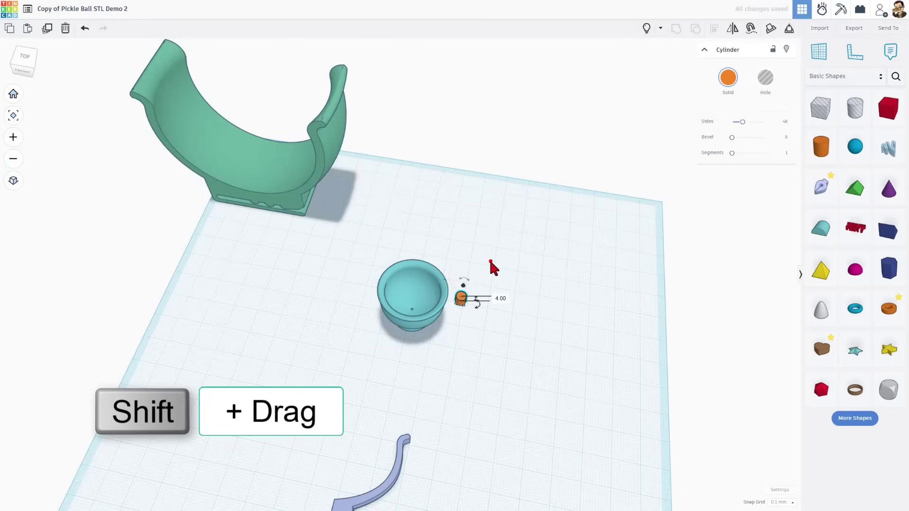
Select the cup and tiny cylinder together, checking them from the top and front views.
drag(491, 261, 385, 347)
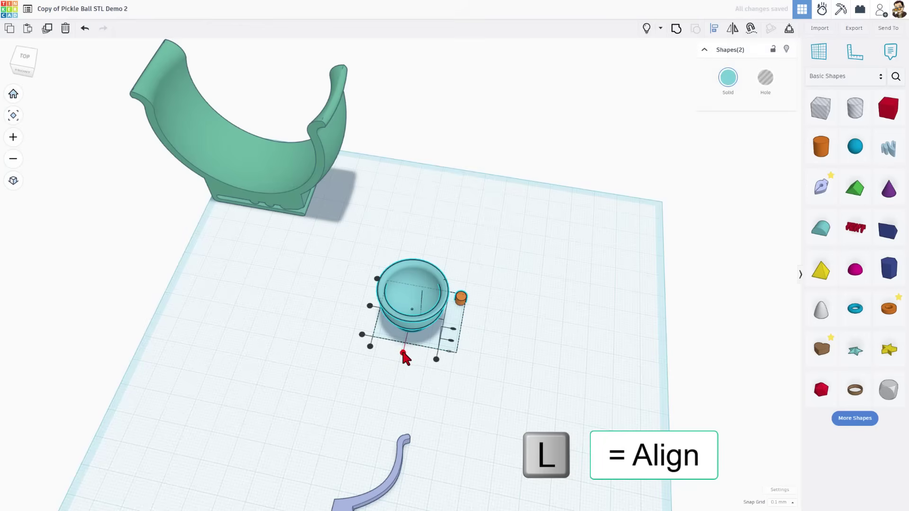
key(f)
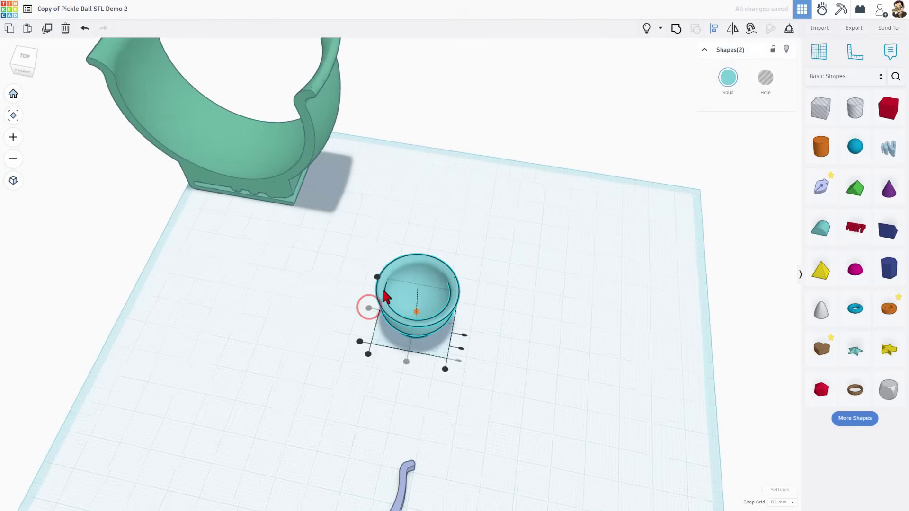
click(596, 232)
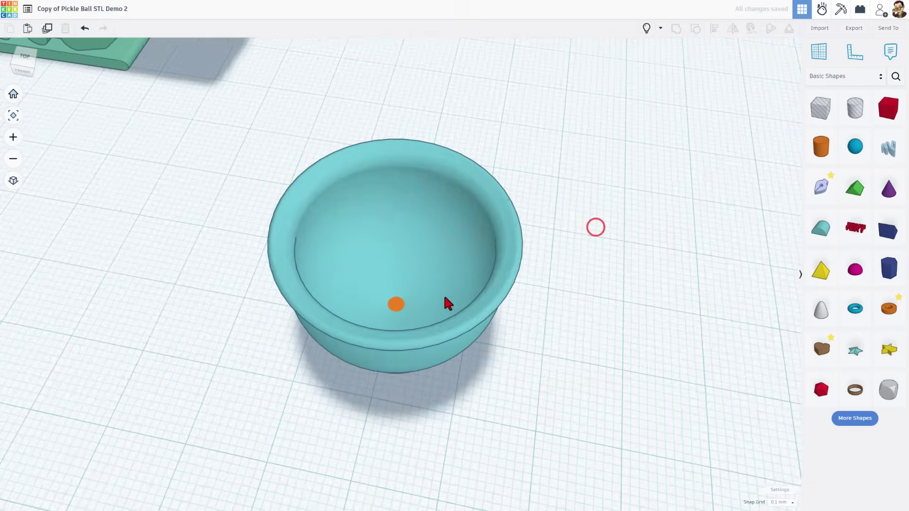
scroll(398, 316, up, 3)
right_drag(405, 285, 456, 245)
scroll(459, 256, down, 3)
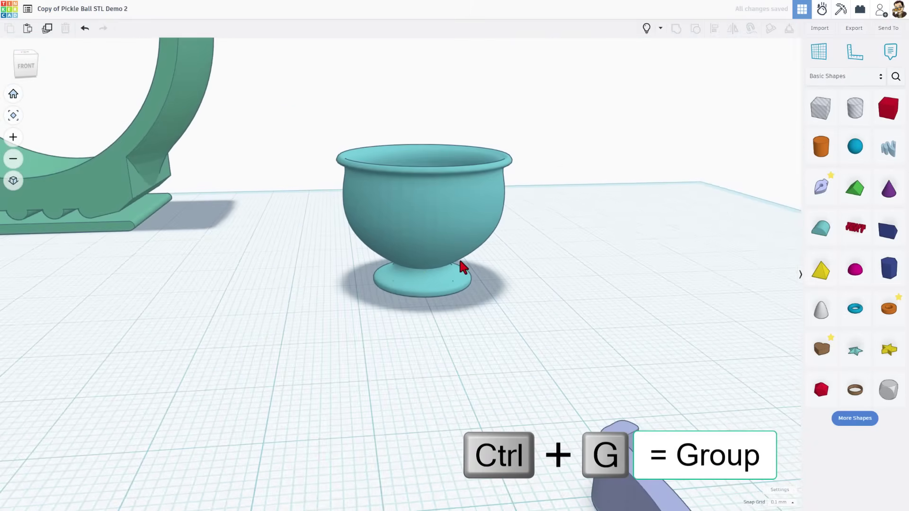
drag(343, 377, 342, 376)
scroll(341, 375, down, 3)
scroll(359, 355, down, 2)
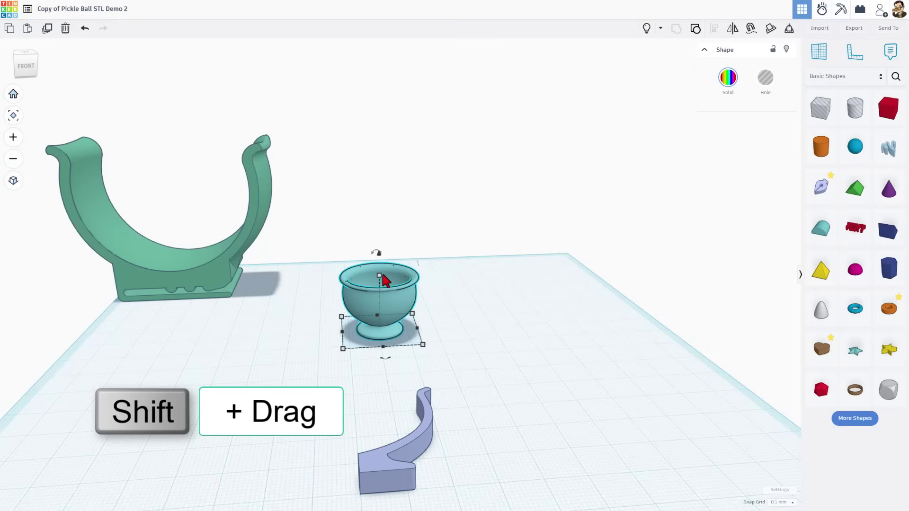
Scale the cup up uniformly, centre it on the clip, and raise it above the workplane.
shift+drag(380, 279, 427, 152)
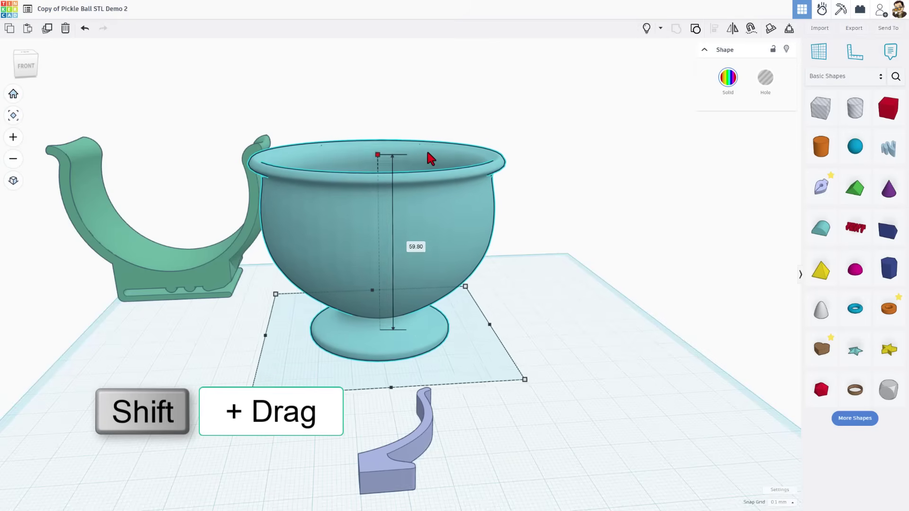
drag(452, 246, 177, 216)
right_drag(266, 290, 341, 150)
key(ctrl+a)
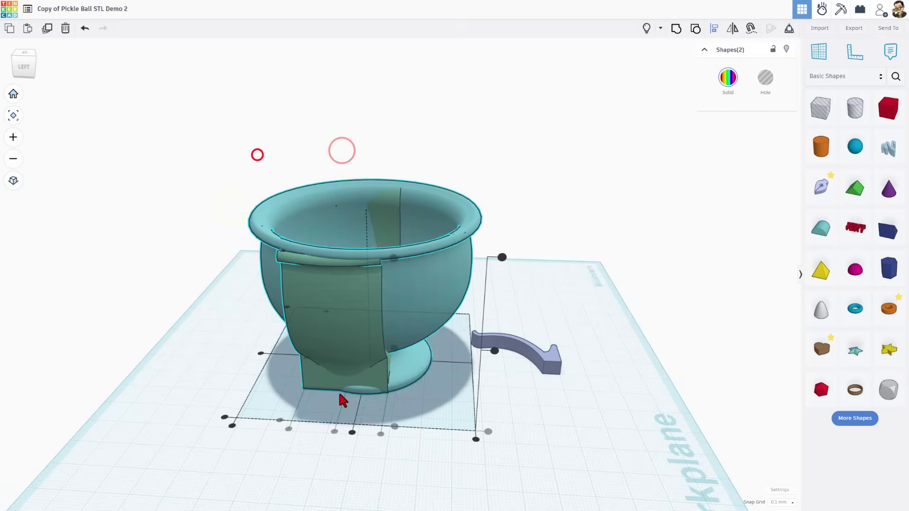
right_drag(262, 358, 319, 223)
click(318, 223)
drag(335, 190, 338, 169)
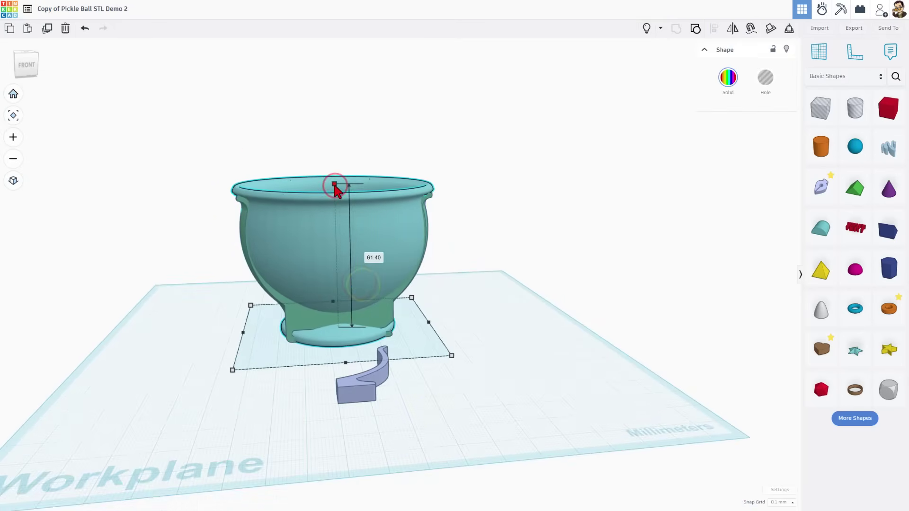
right_drag(337, 169, 368, 372)
Add a tall box hole beside the cup and place a duplicate on the other side.
drag(821, 108, 375, 355)
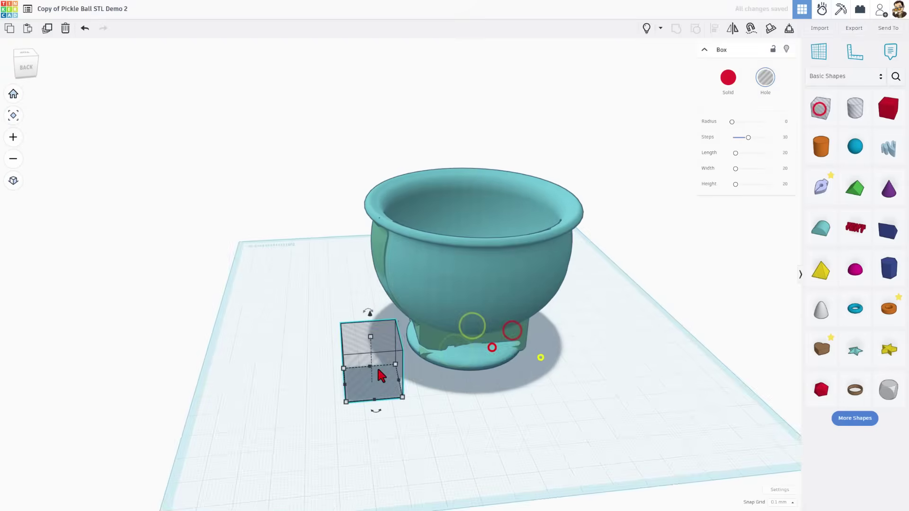
right_drag(374, 355, 501, 282)
drag(500, 283, 522, 304)
mouse_move(521, 304)
right_down()
mouse_move(237, 308)
mouse_move(533, 328)
mouse_move(461, 406)
right_up()
key(ctrl+g)
right_drag(594, 289, 455, 304)
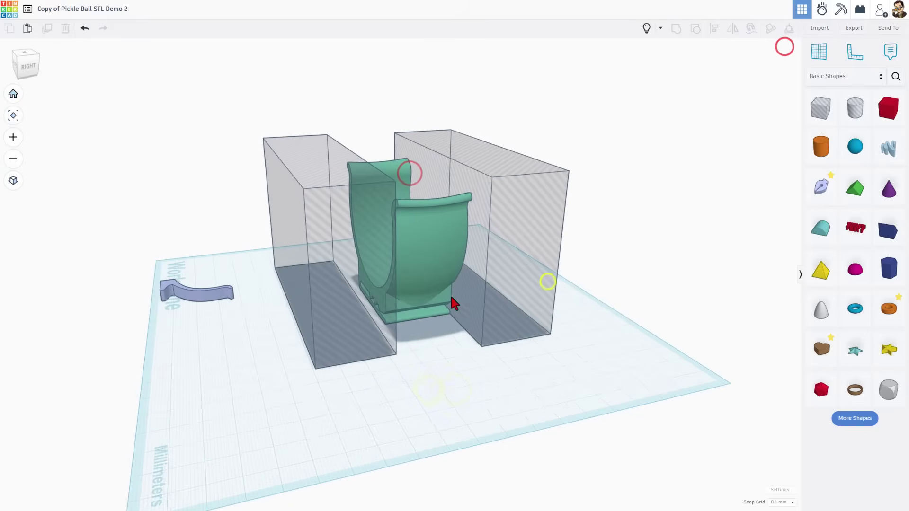
Select the two box holes and the clip, checking placement from a straight front view.
mouse_move(392, 308)
right_down()
mouse_move(400, 262)
mouse_move(351, 384)
mouse_move(484, 463)
mouse_move(537, 426)
mouse_move(440, 243)
right_up()
click(376, 285)
click(438, 237)
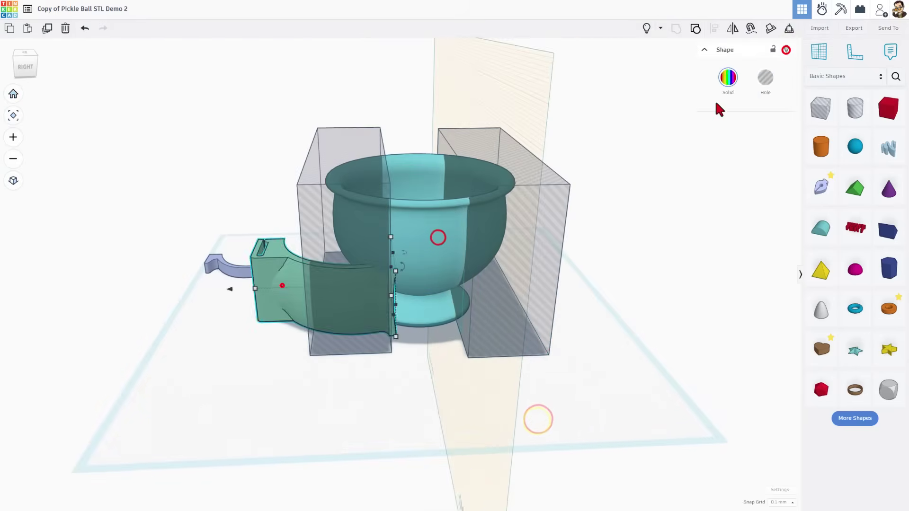
click(362, 142)
mouse_move(497, 349)
right_down()
mouse_move(521, 401)
mouse_move(517, 413)
right_up()
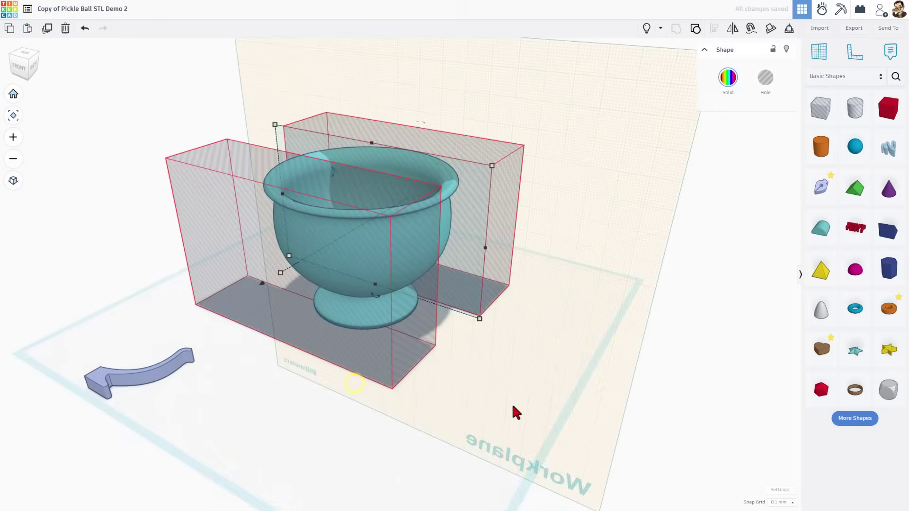
right_drag(473, 455, 441, 436)
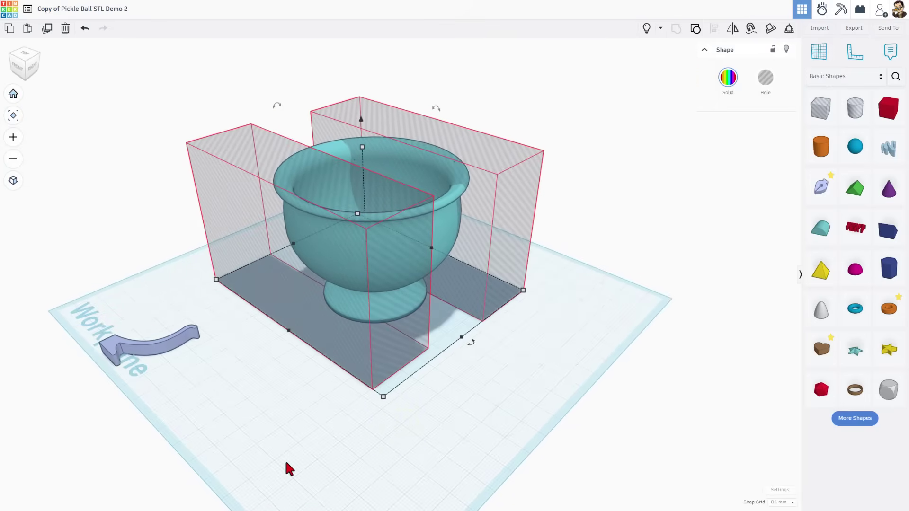
mouse_move(310, 463)
right_down()
mouse_move(508, 412)
mouse_move(507, 400)
mouse_move(490, 377)
mouse_move(279, 320)
right_up()
Group the cup with both box holes, then drop the U-shaped holder onto the workplane.
key(ctrl+g)
click(531, 373)
click(359, 332)
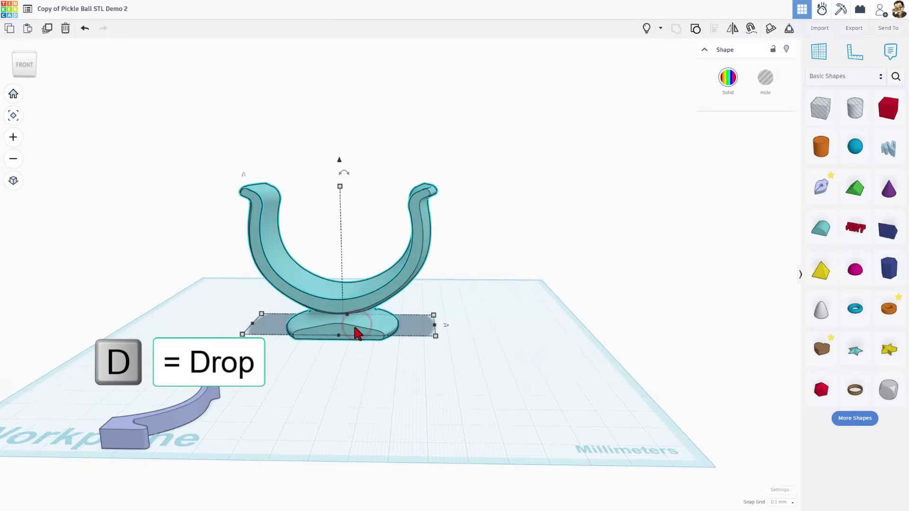
key(d)
mouse_move(356, 334)
right_down()
mouse_move(434, 398)
mouse_move(465, 405)
mouse_move(408, 395)
mouse_move(291, 319)
mouse_move(335, 308)
mouse_move(407, 346)
mouse_move(420, 338)
mouse_move(369, 335)
mouse_move(378, 344)
right_up()
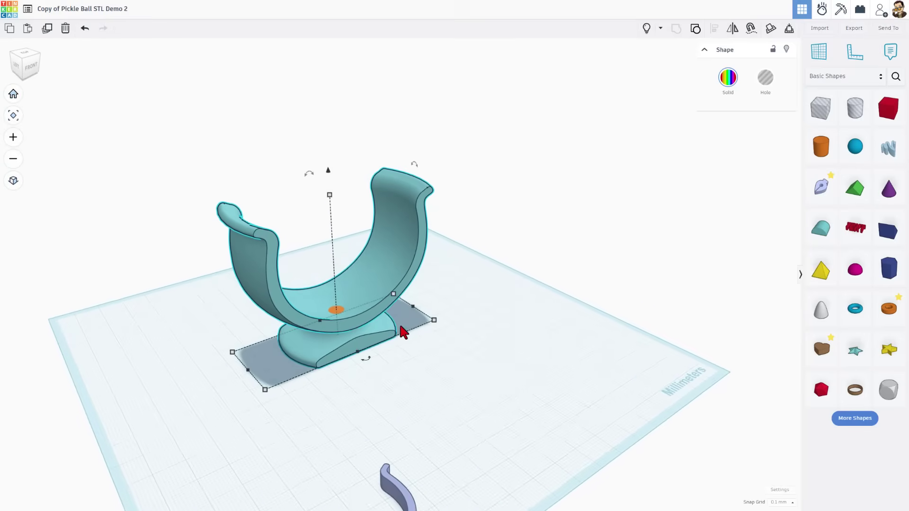